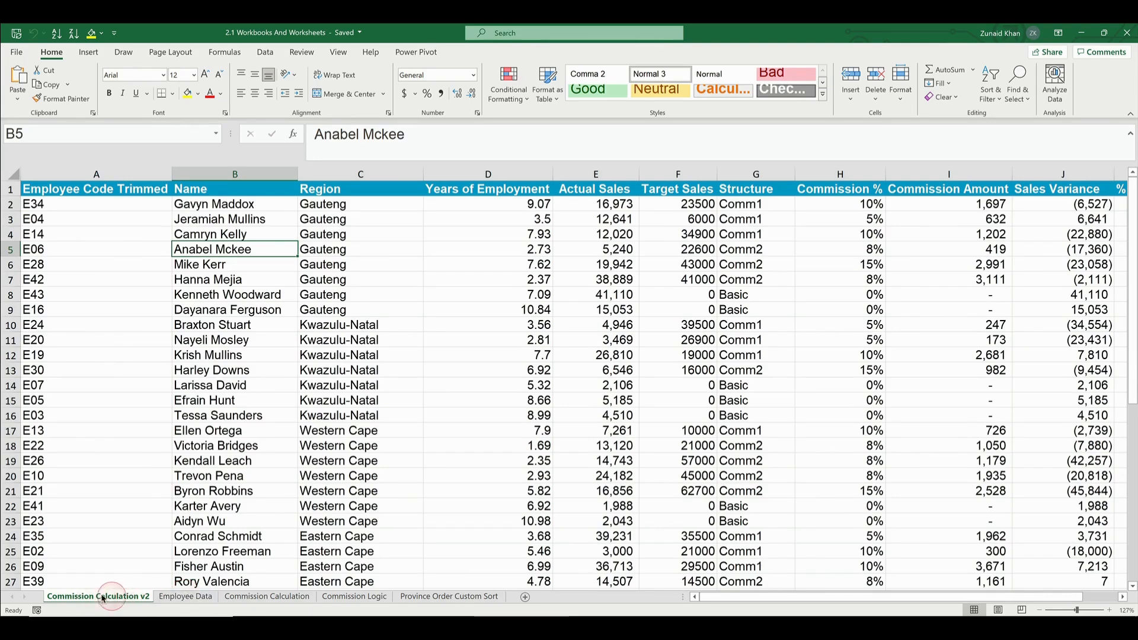
Look through the workbook's worksheets, from Employee Data to Province Order Custom Sort and back to the commission and employee sheets
{"action": "left_click", "coordinate": [185, 596]}
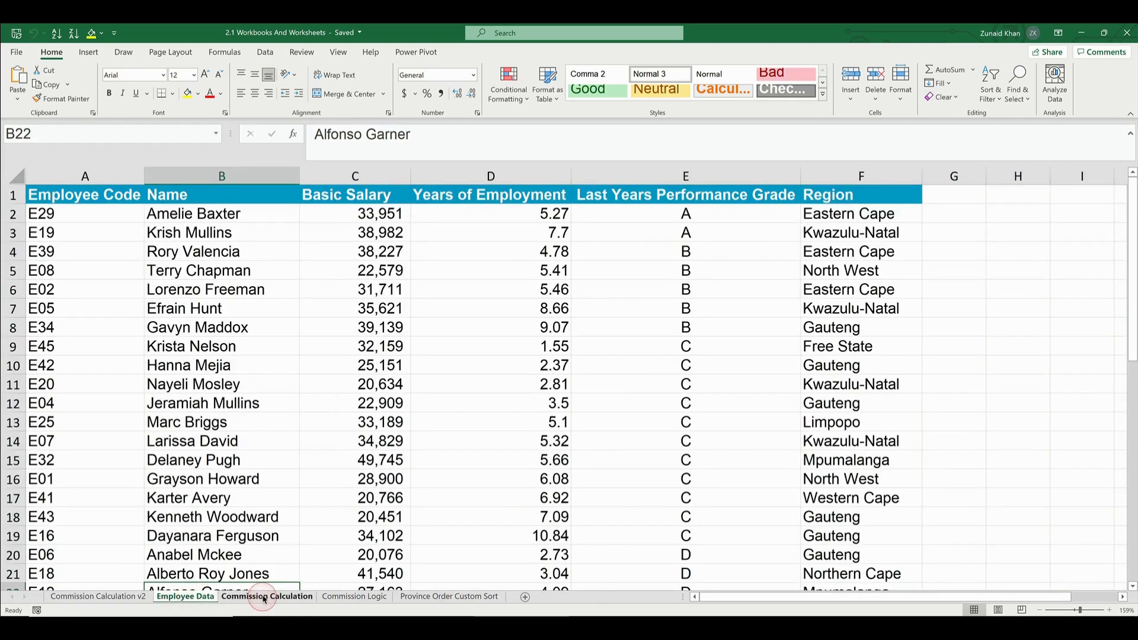
{"action": "left_click", "coordinate": [264, 597]}
{"action": "left_click", "coordinate": [354, 596]}
{"action": "left_click", "coordinate": [449, 596]}
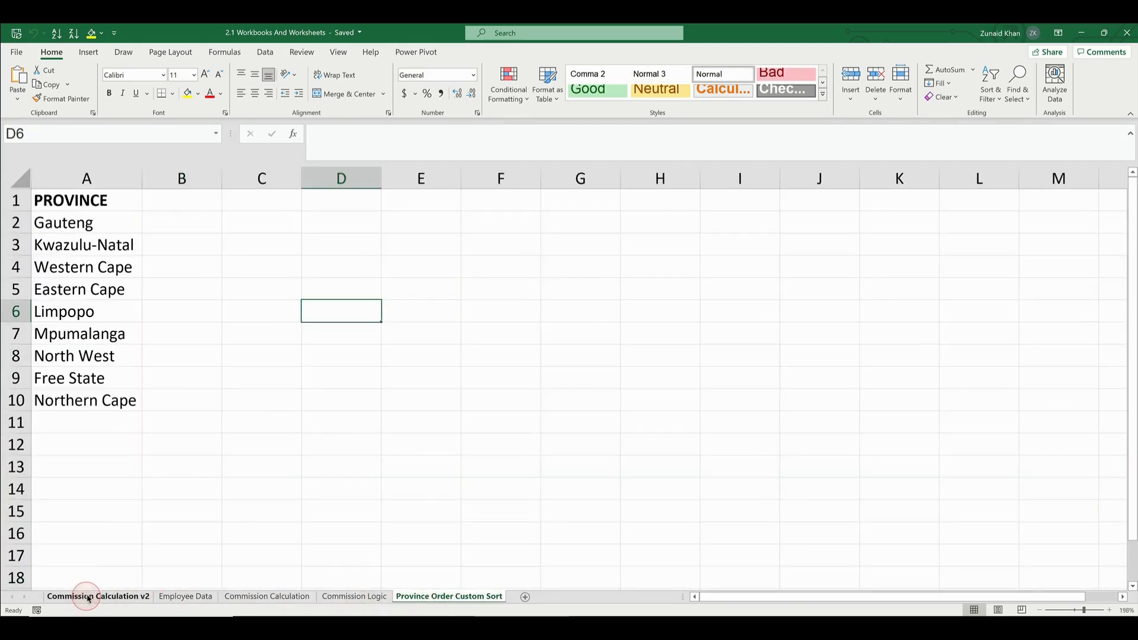
{"action": "left_click", "coordinate": [109, 596]}
{"action": "left_click", "coordinate": [185, 596]}
{"action": "left_click", "coordinate": [295, 598]}
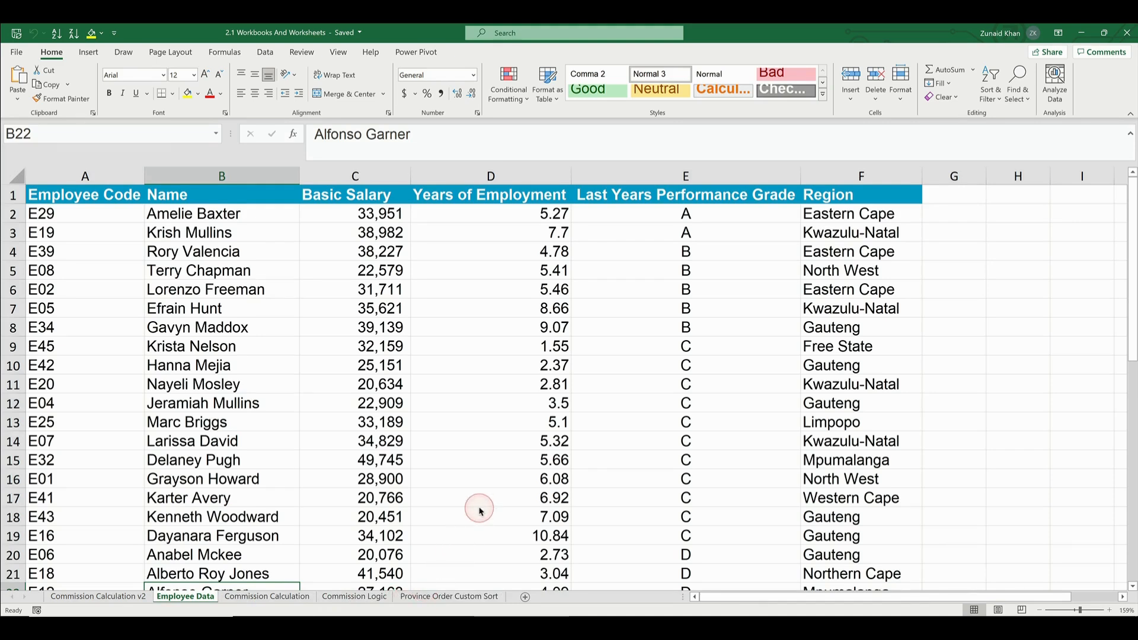
Add a new blank worksheet and move it to the end, after Province Order Custom Sort
{"action": "left_click", "coordinate": [525, 599]}
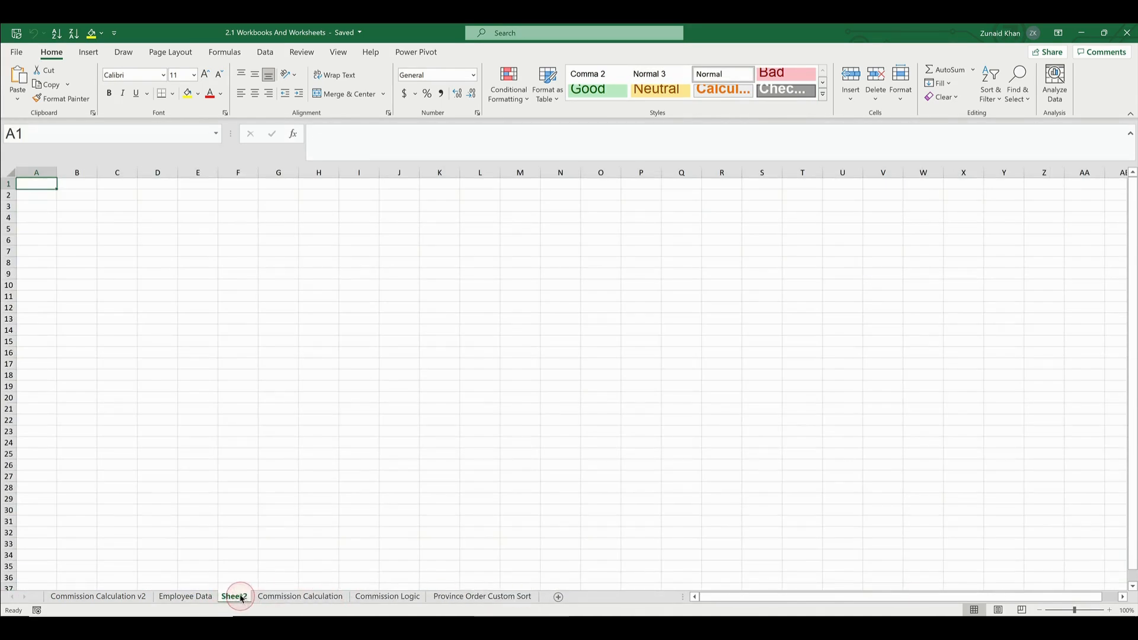
{"action": "mouse_move", "coordinate": [239, 599]}
{"action": "left_mouse_down"}
{"action": "mouse_move", "coordinate": [517, 598]}
{"action": "mouse_move", "coordinate": [238, 598]}
{"action": "left_mouse_up"}
{"action": "mouse_move", "coordinate": [239, 597]}
{"action": "left_mouse_down"}
{"action": "mouse_move", "coordinate": [539, 596]}
{"action": "mouse_move", "coordinate": [429, 597]}
{"action": "left_mouse_up"}
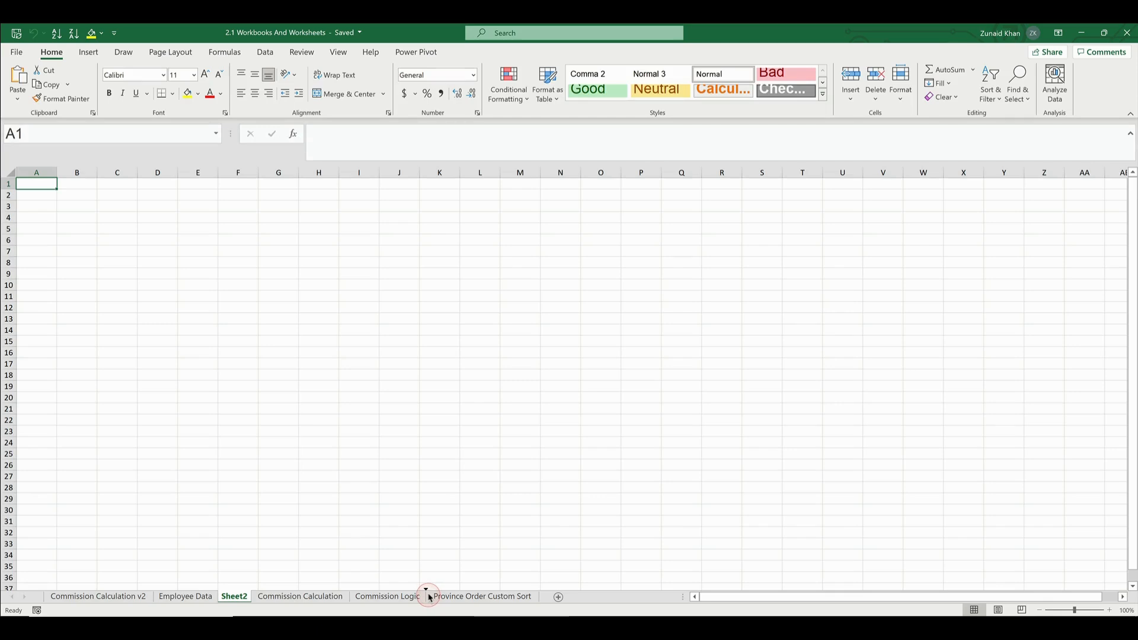
{"action": "mouse_move", "coordinate": [430, 598]}
{"action": "left_mouse_down"}
{"action": "mouse_move", "coordinate": [408, 597]}
{"action": "mouse_move", "coordinate": [545, 598]}
{"action": "left_mouse_up"}
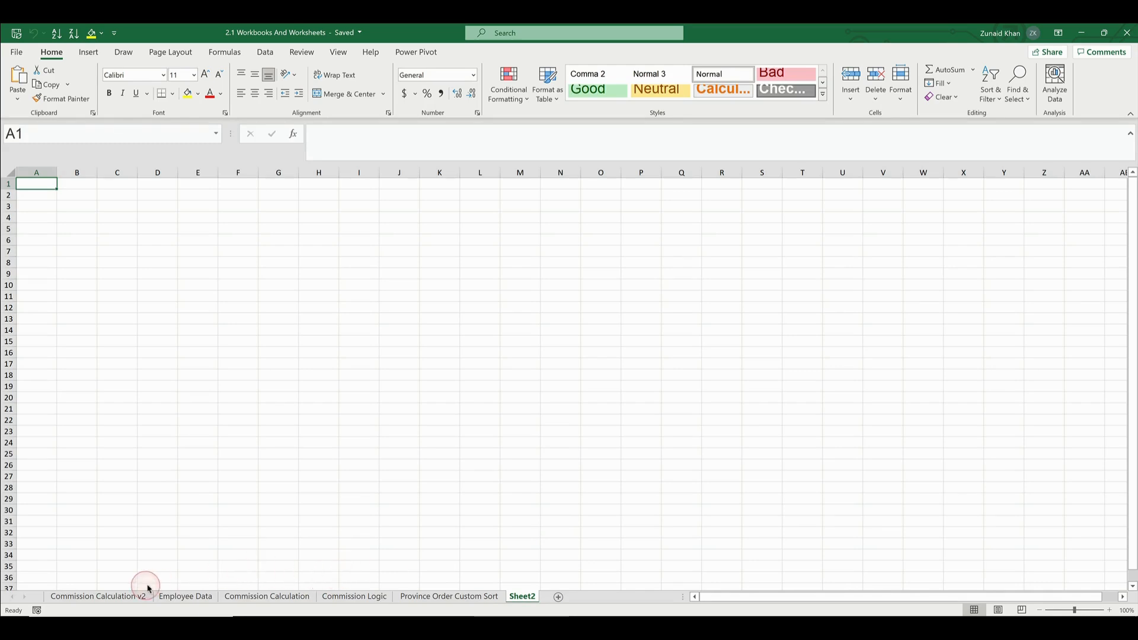
Create a copy of the Employee Data sheet in this workbook, placed at the end
{"action": "left_click", "coordinate": [195, 597]}
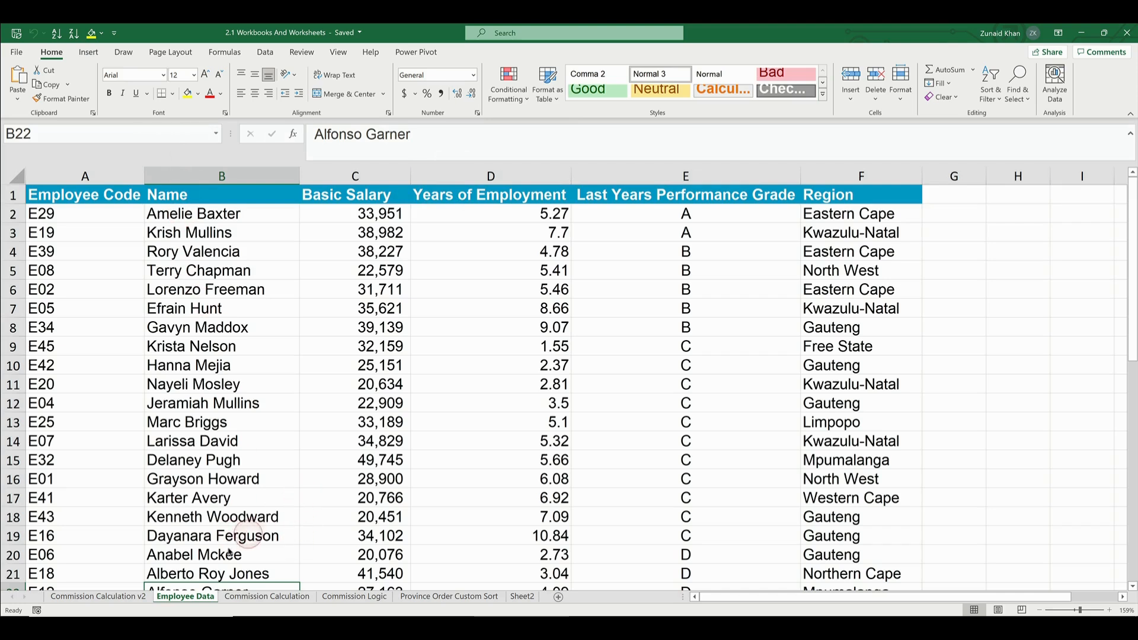
{"action": "right_click", "coordinate": [185, 602]}
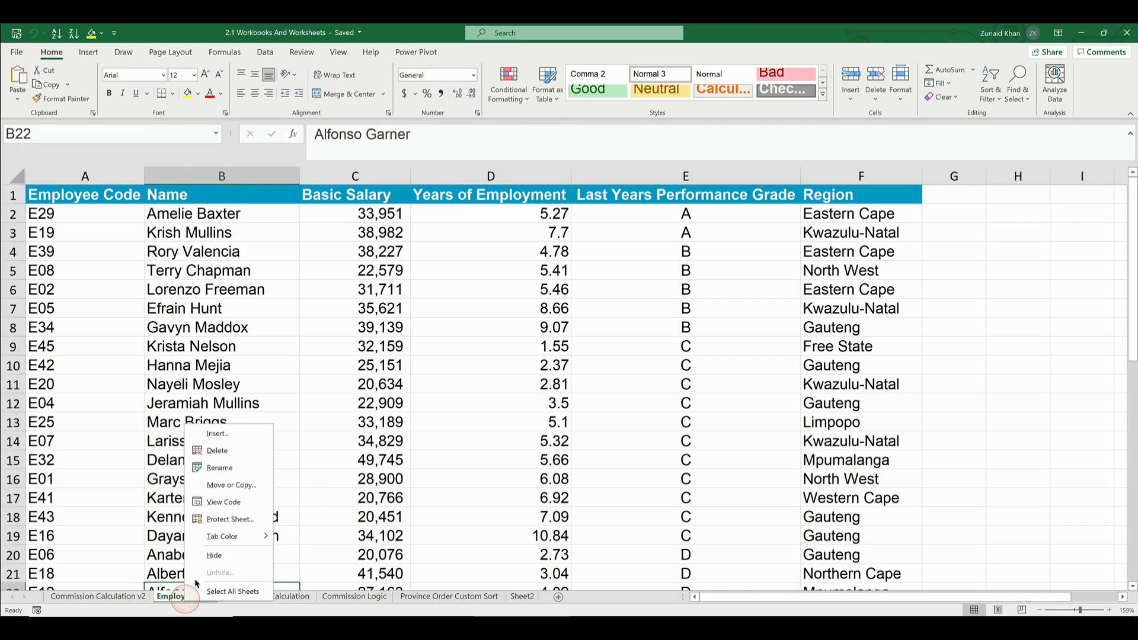
{"action": "left_click", "coordinate": [228, 486]}
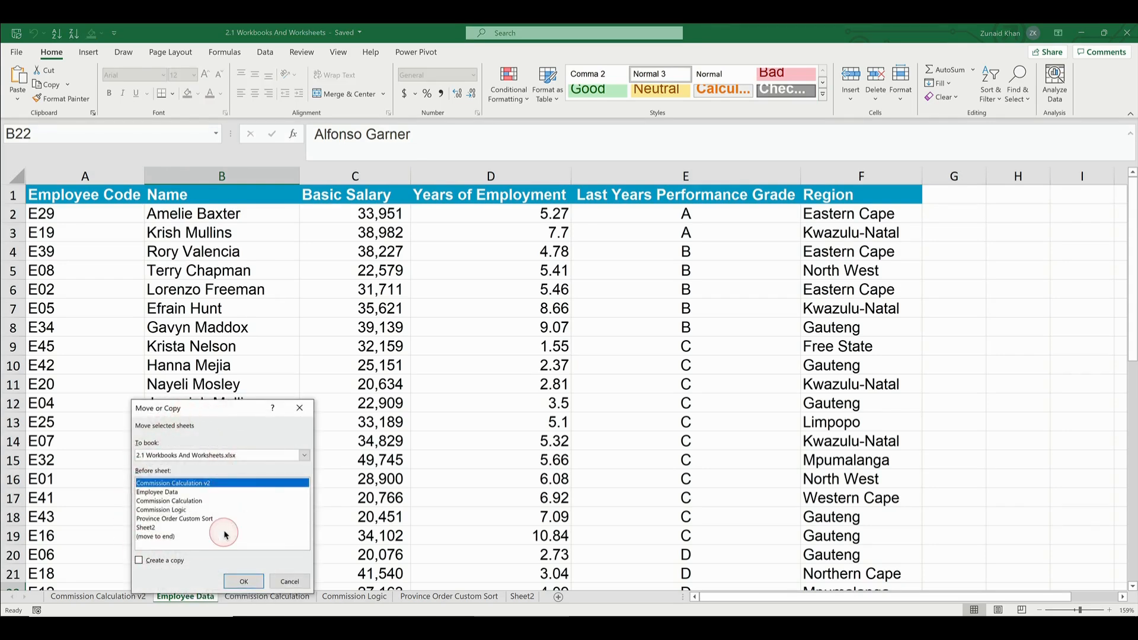
{"action": "left_click", "coordinate": [140, 560]}
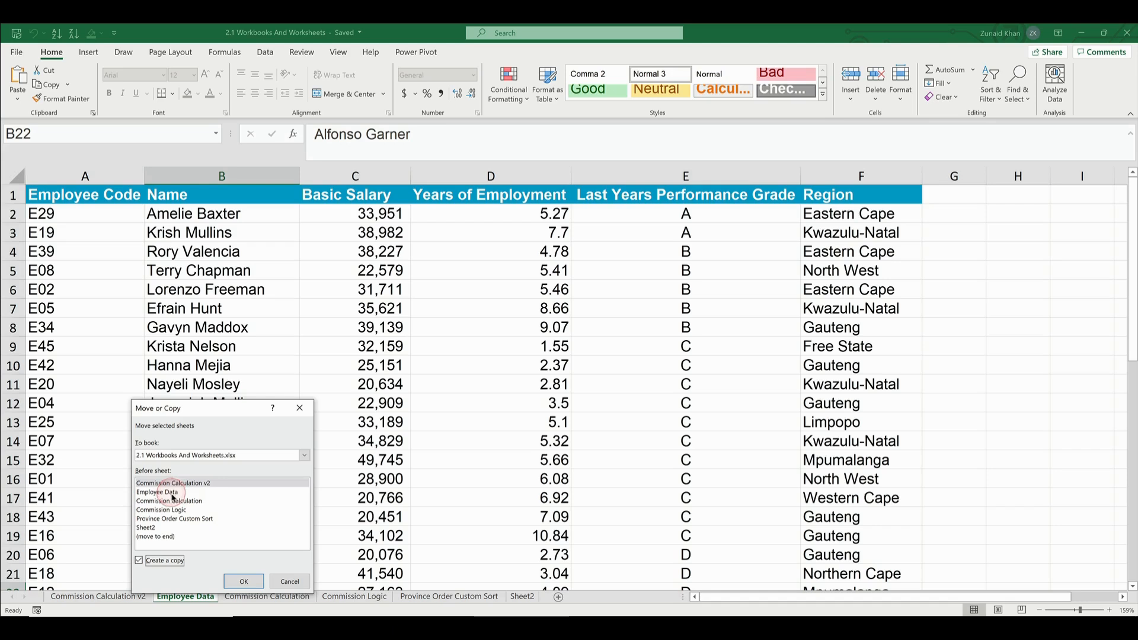
{"action": "left_click", "coordinate": [155, 536]}
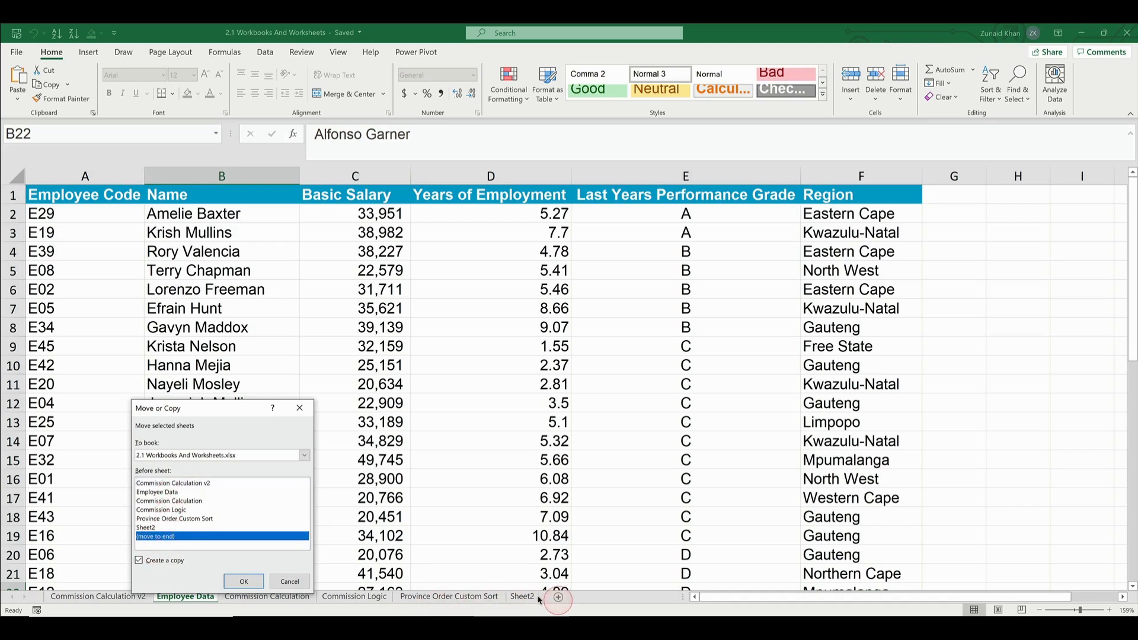
{"action": "left_click", "coordinate": [244, 580]}
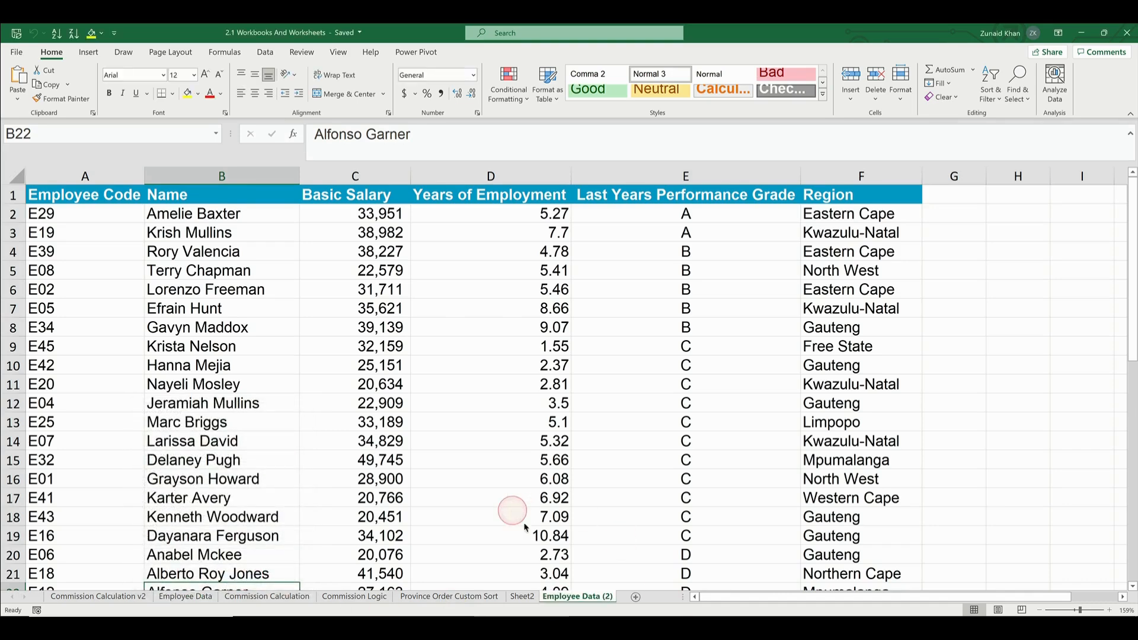
Compare Employee Data with its copy and create another copy from Employee Data (2), placed at the end
{"action": "left_click", "coordinate": [197, 598]}
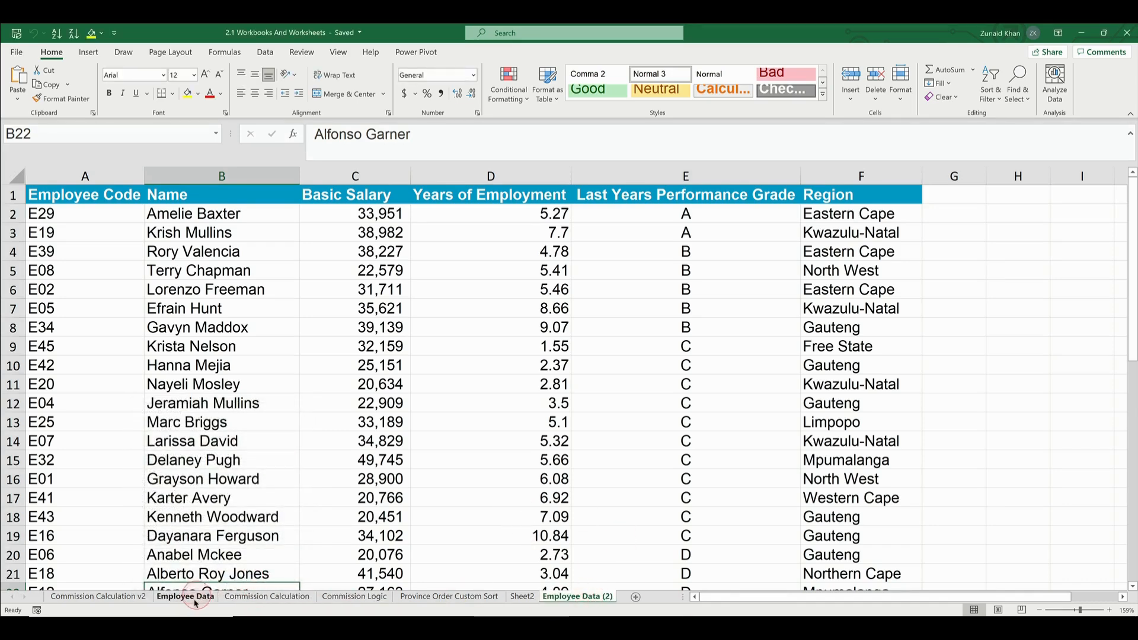
{"action": "left_click", "coordinate": [592, 597]}
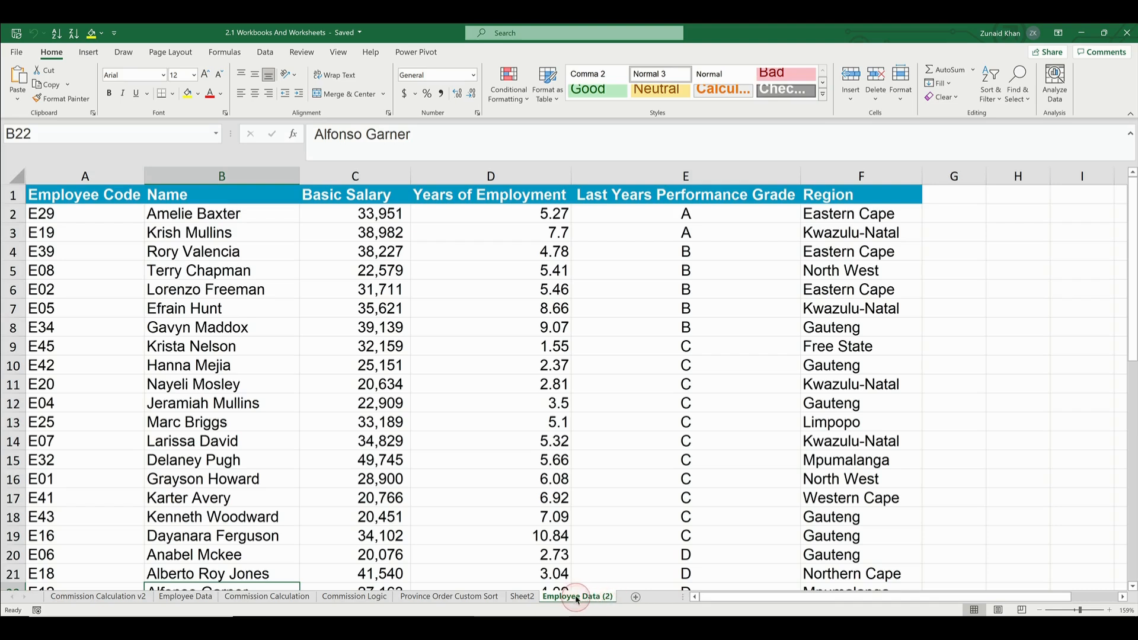
{"action": "right_click", "coordinate": [576, 599]}
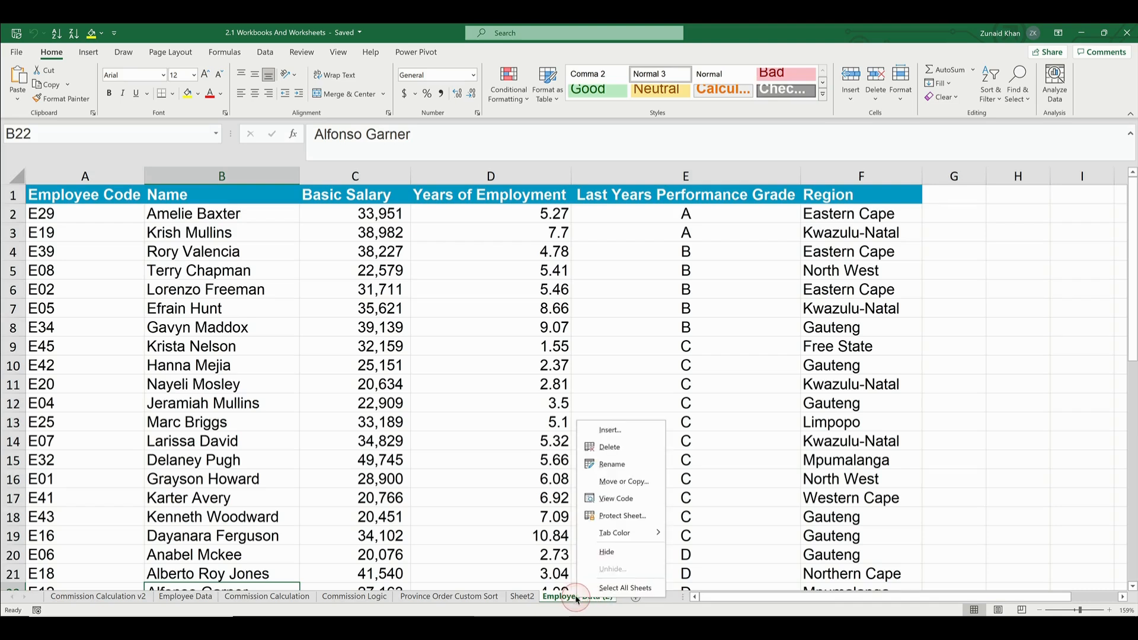
{"action": "left_click", "coordinate": [610, 481]}
{"action": "left_click", "coordinate": [536, 556]}
{"action": "left_click", "coordinate": [544, 541]}
{"action": "left_click", "coordinate": [622, 578]}
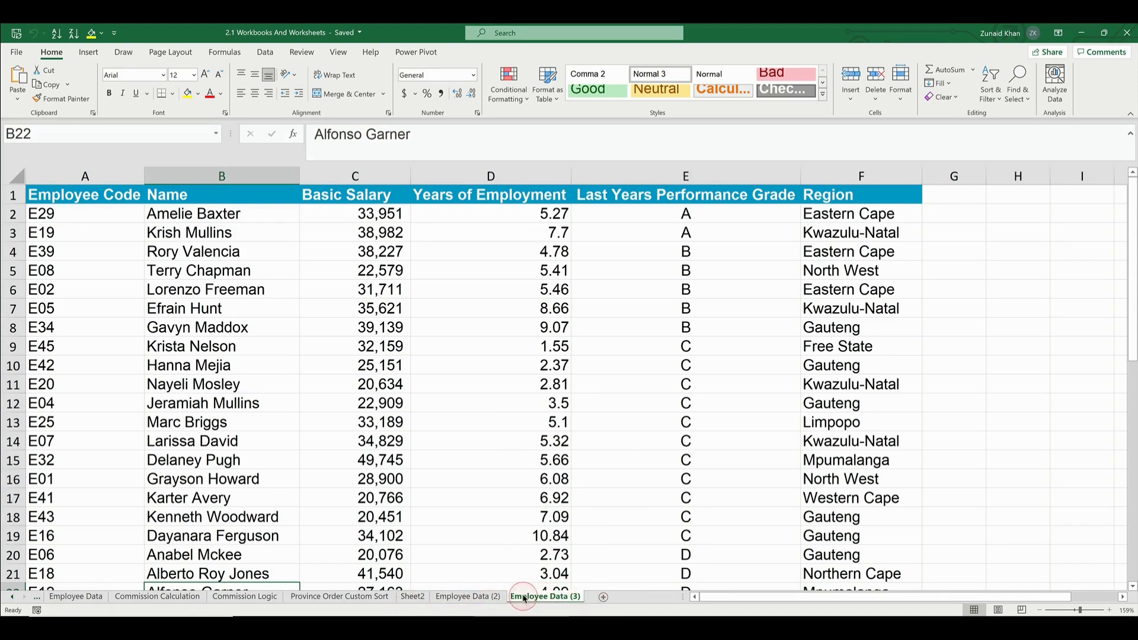
Delete the Employee Data (2) sheet permanently
{"action": "left_click", "coordinate": [483, 597]}
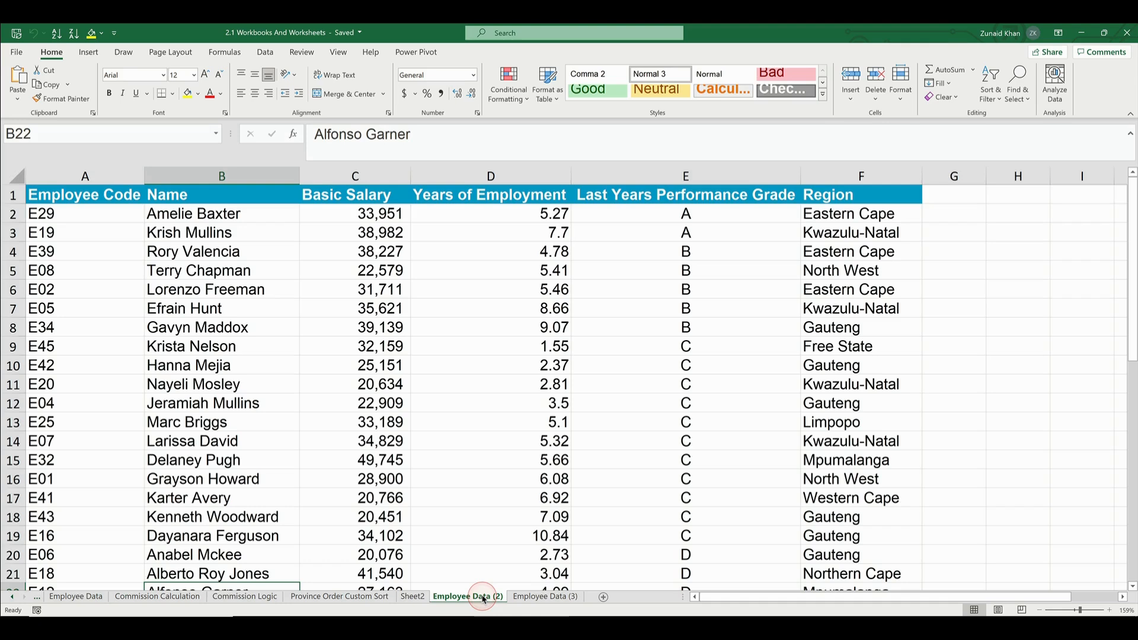
{"action": "right_click", "coordinate": [483, 598]}
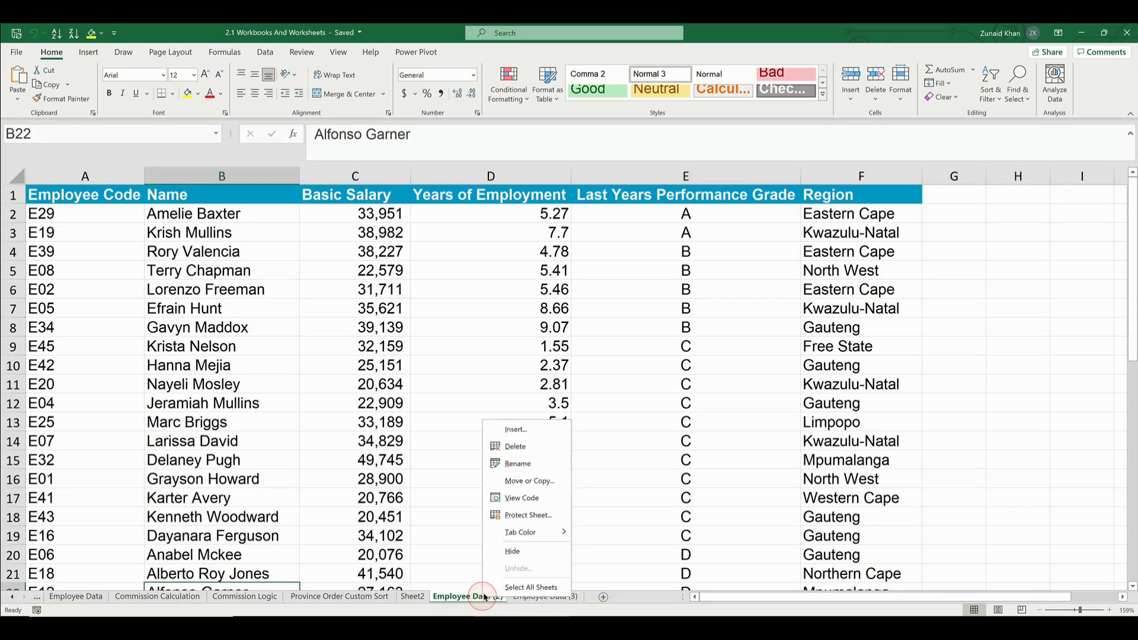
{"action": "left_click", "coordinate": [538, 450]}
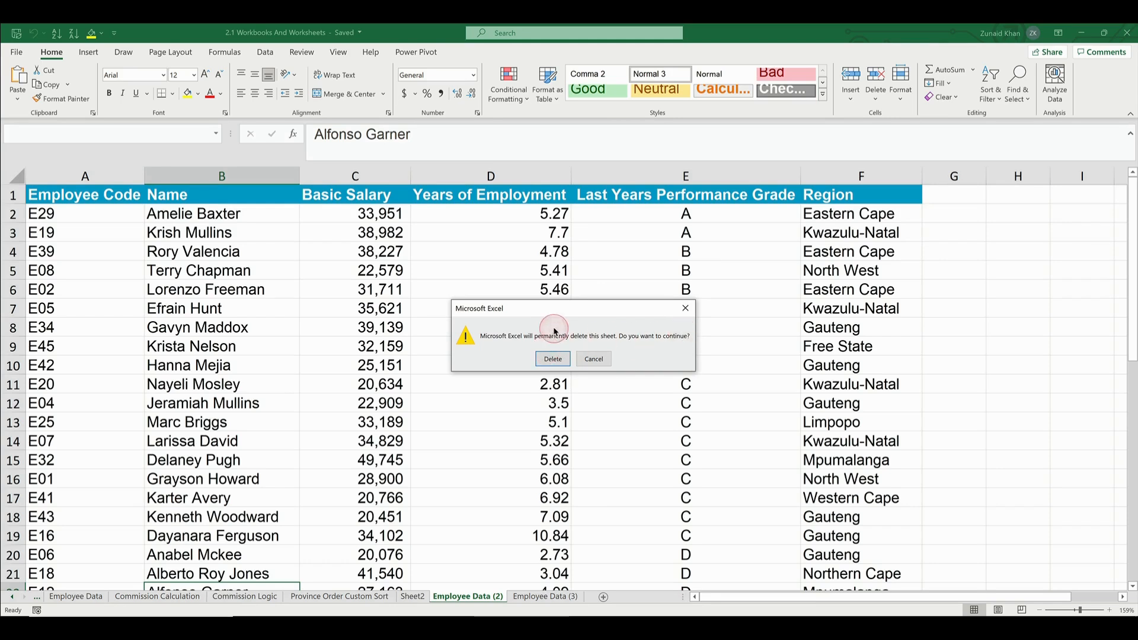
{"action": "left_click", "coordinate": [553, 359]}
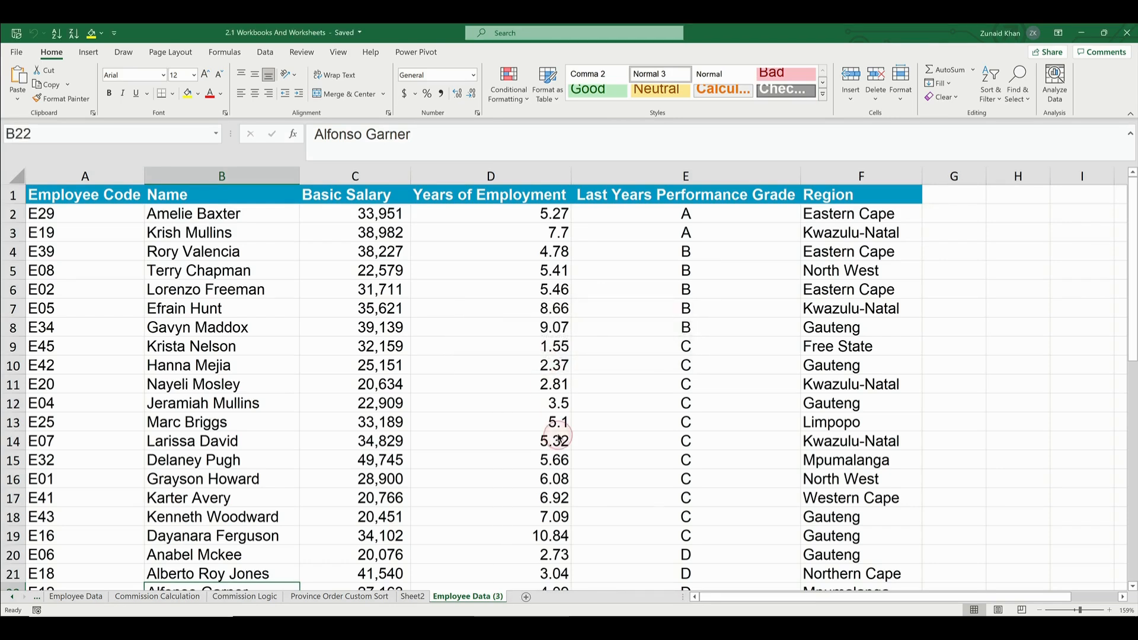
Clear the Region entries in F2:F6 of the remaining Employee Data copy and undo the clearing
{"action": "left_click", "coordinate": [457, 431]}
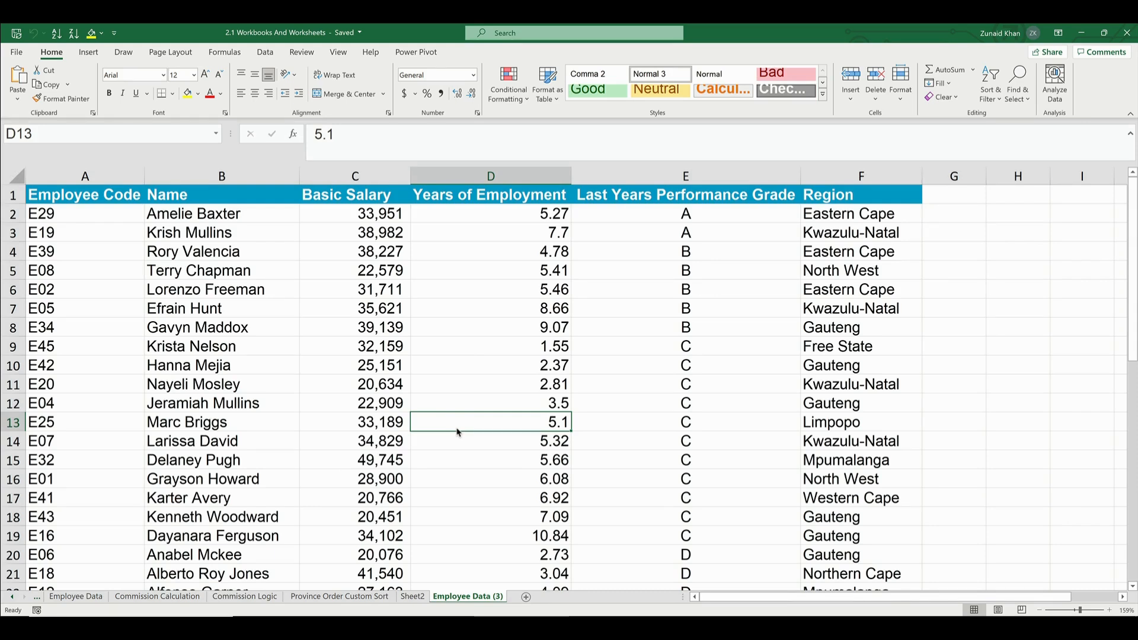
{"action": "left_click_drag", "start_coordinate": [807, 212], "coordinate": [849, 295]}
{"action": "key", "text": "BackSpace"}
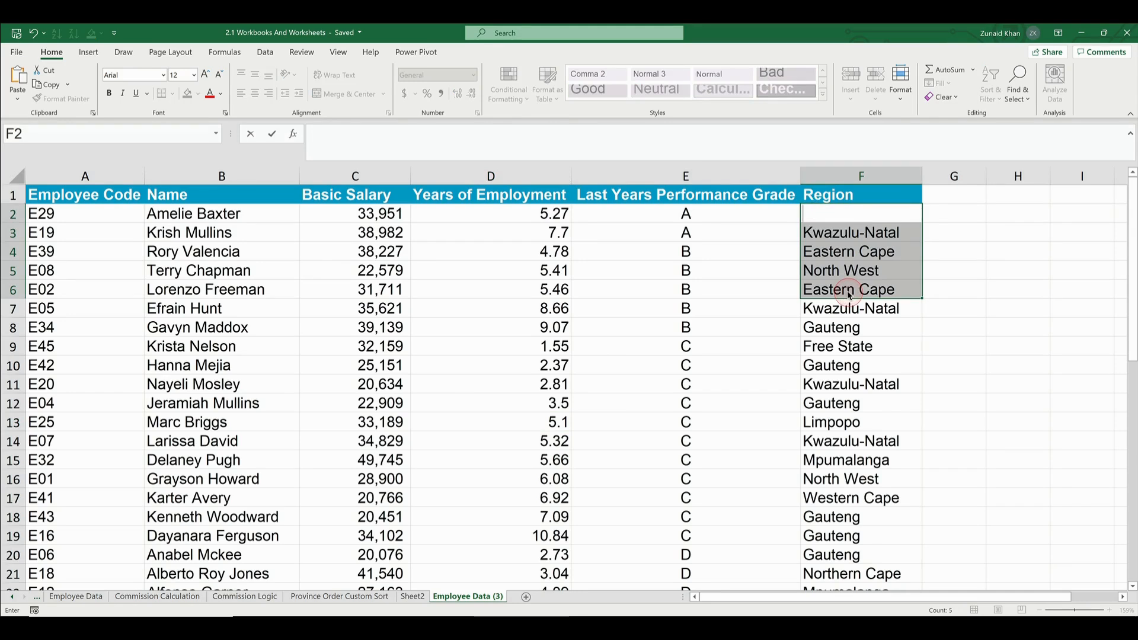
{"action": "key", "text": "Escape"}
{"action": "key", "text": "Delete"}
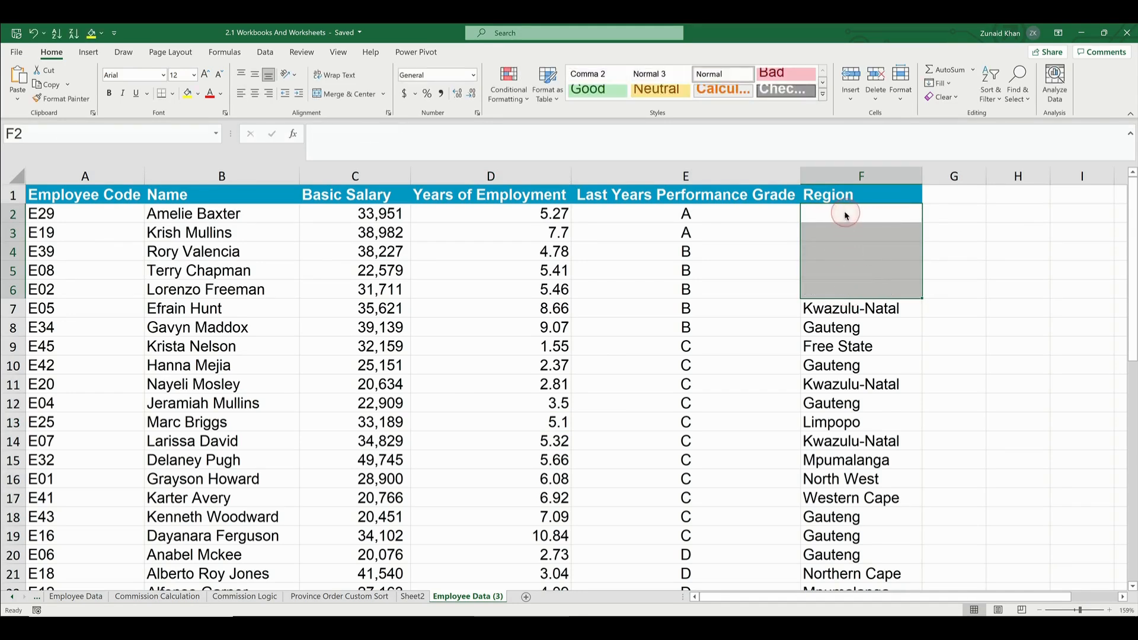
{"action": "left_click", "coordinate": [657, 257]}
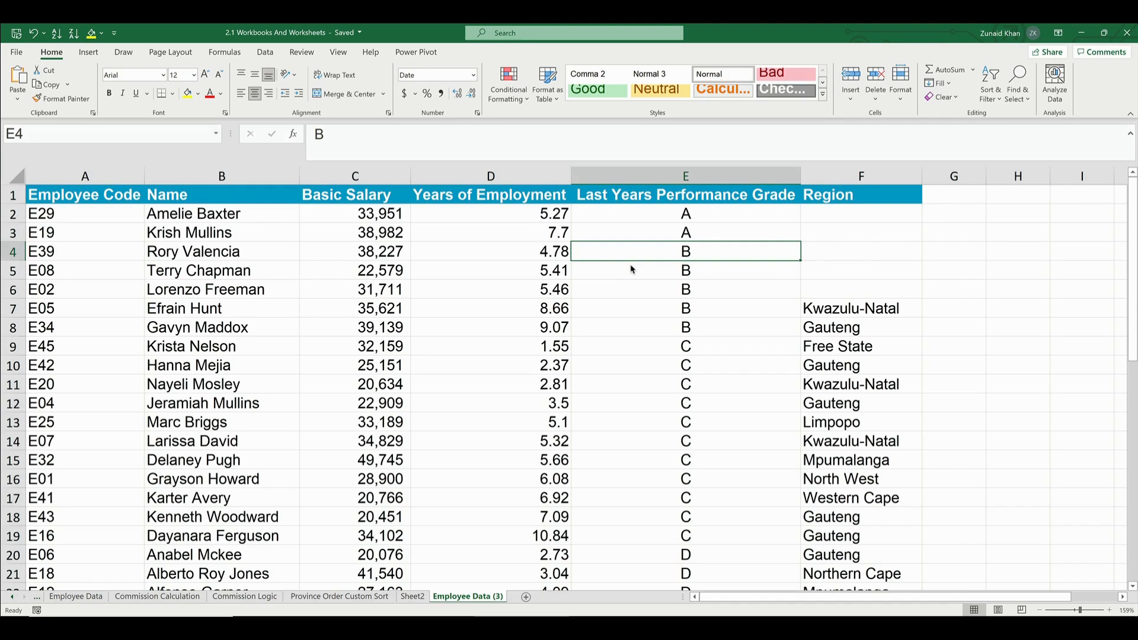
{"action": "key", "text": "ctrl+z"}
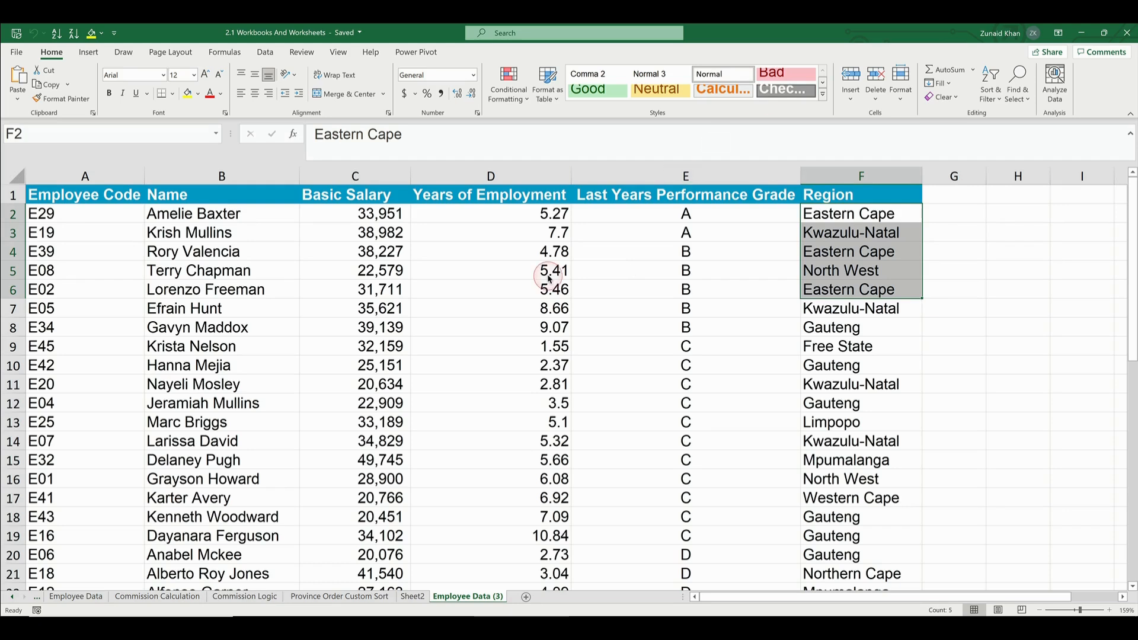
Rename the Employee Data (3) sheet as Employee Data Final
{"action": "left_click", "coordinate": [412, 596]}
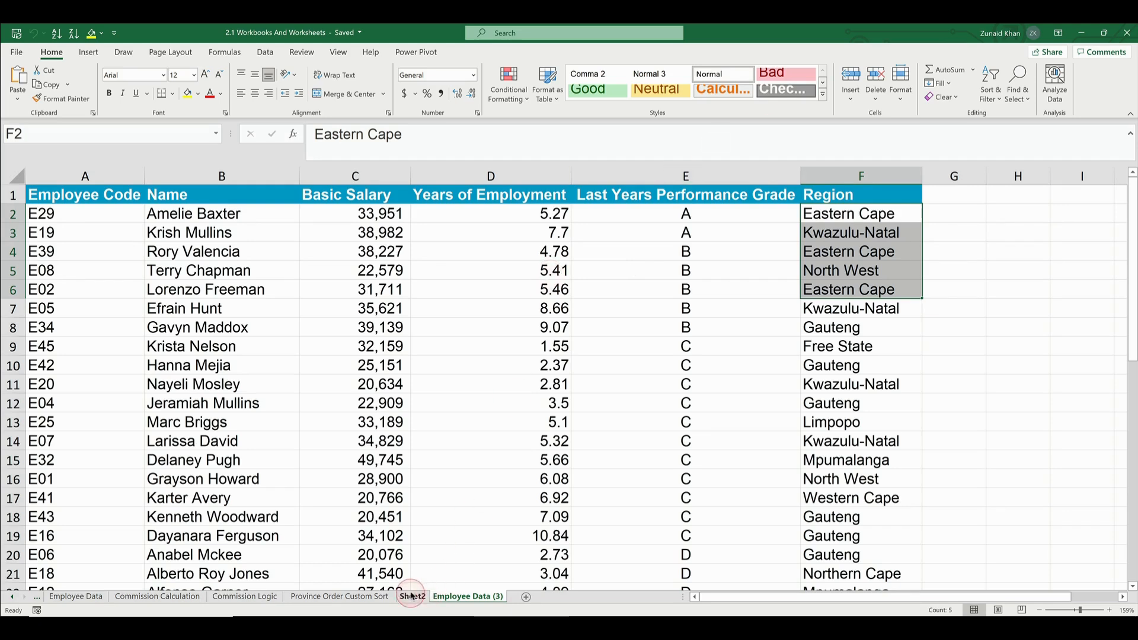
{"action": "double_click", "coordinate": [477, 596]}
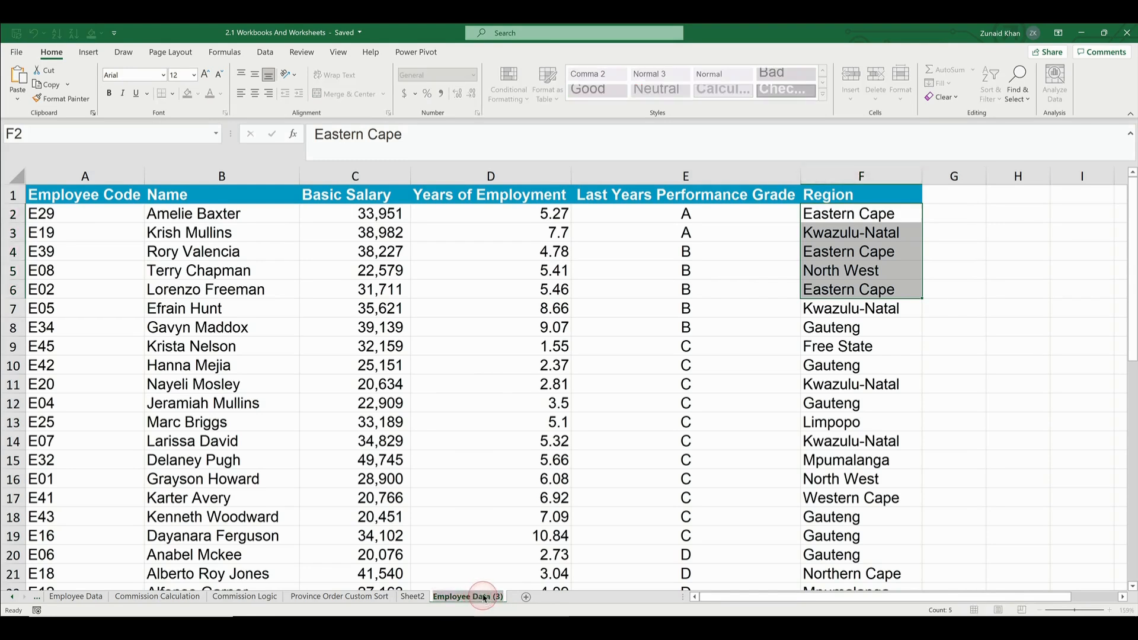
{"action": "left_click", "coordinate": [498, 599]}
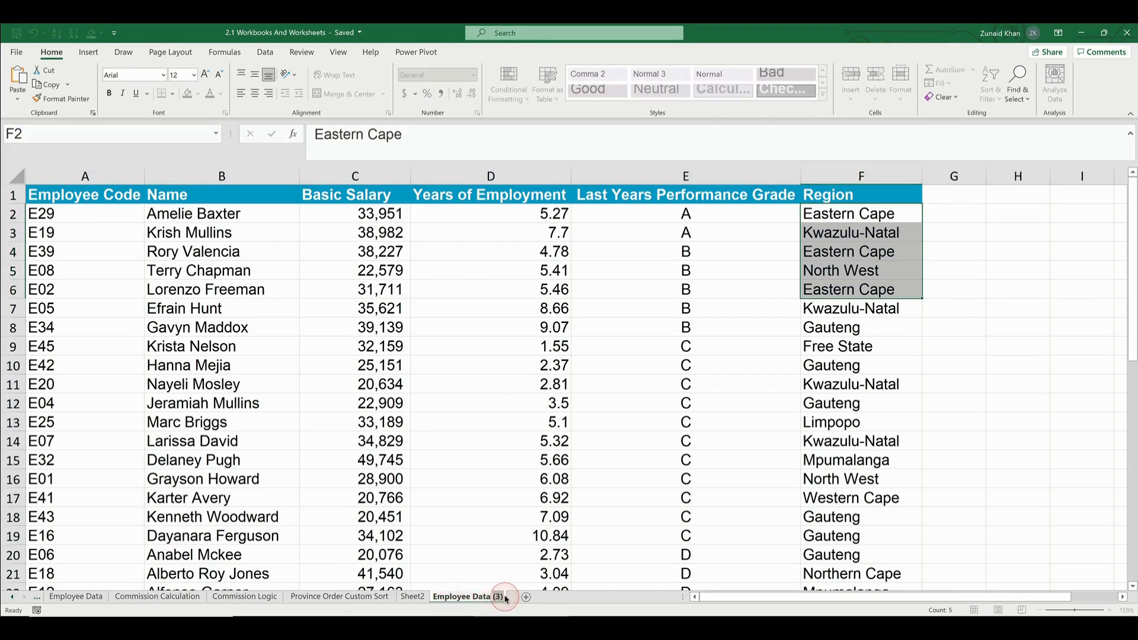
{"action": "key", "text": "BackSpace"}
{"action": "type", "text": "Final"}
{"action": "key", "text": "Return"}
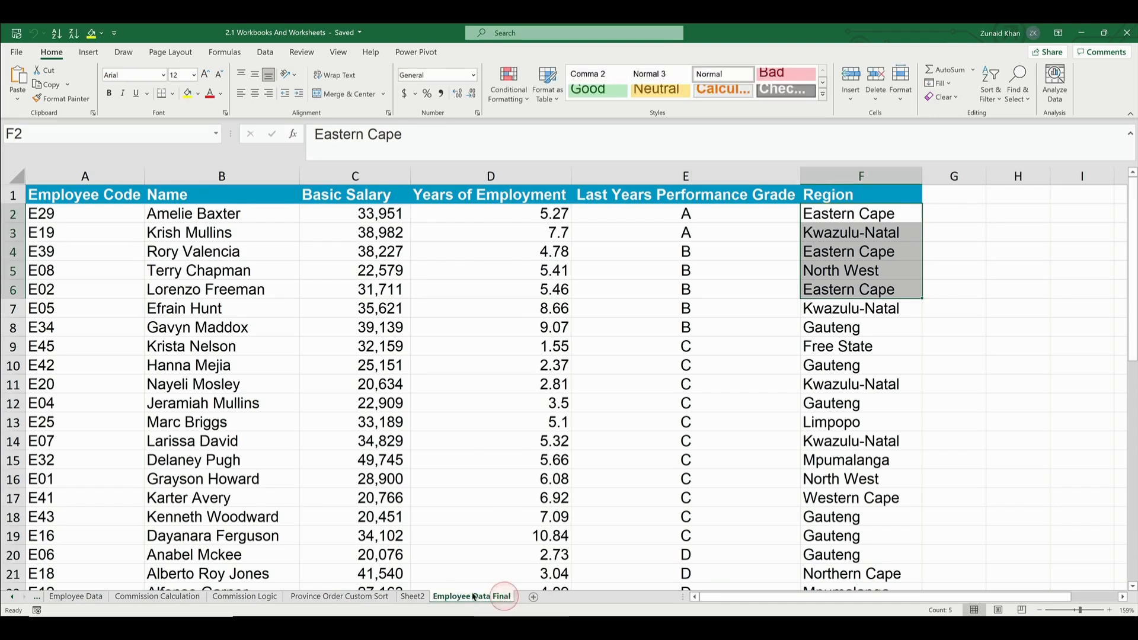
Rename the blank Sheet2 as TEST
{"action": "left_click", "coordinate": [413, 597]}
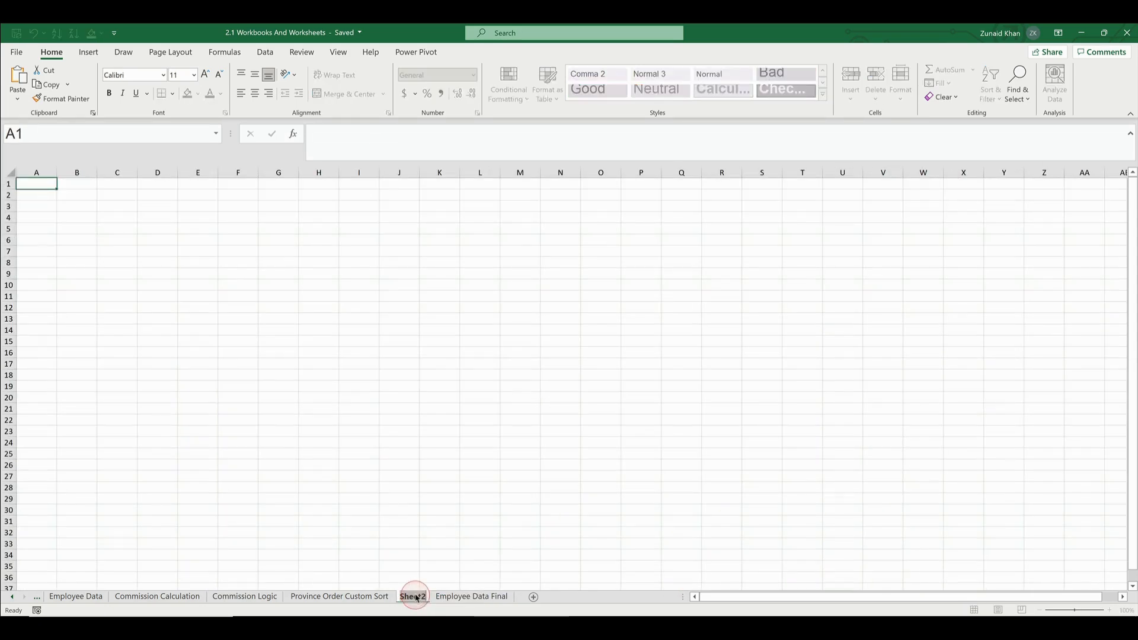
{"action": "double_click", "coordinate": [415, 596]}
{"action": "type", "text": "TEST"}
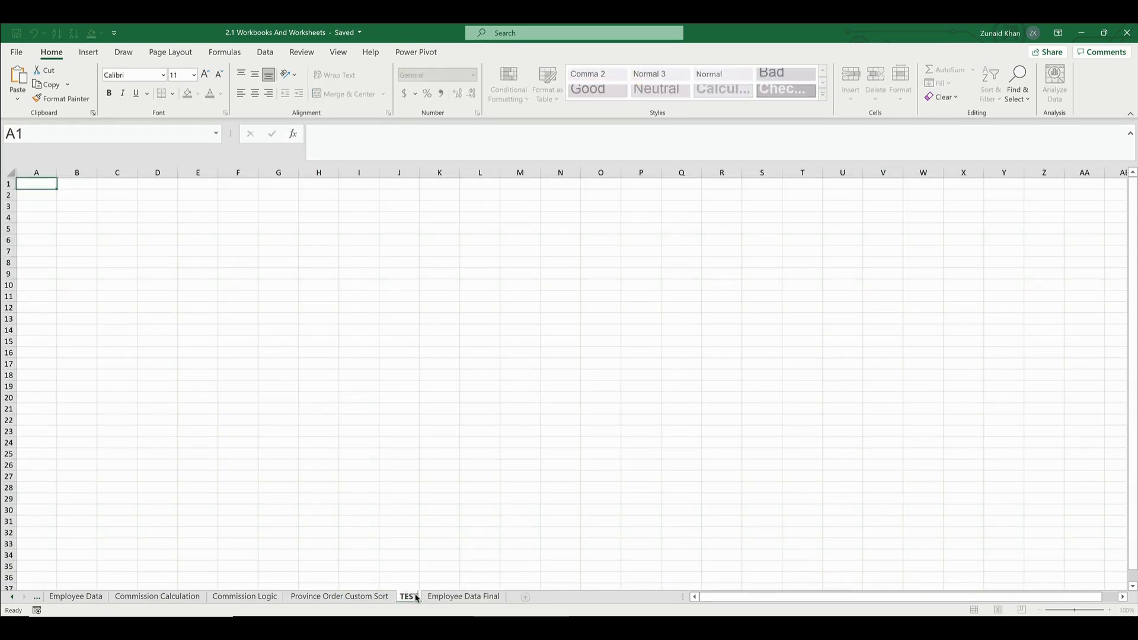
{"action": "key", "text": "Return"}
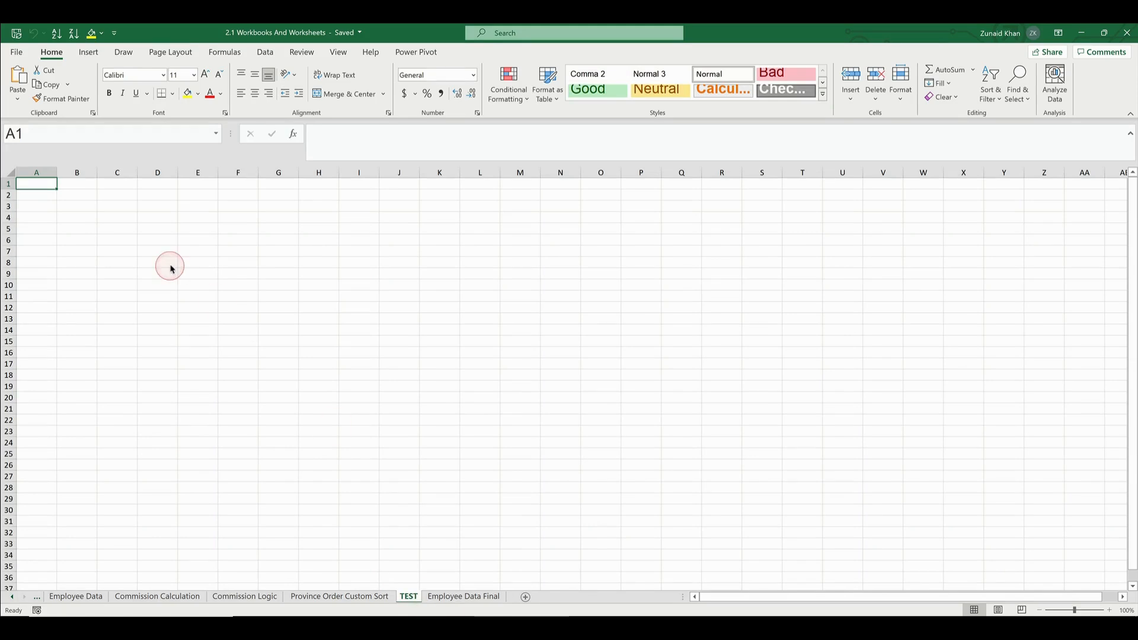
Enter TEST in cell A1 of the TEST sheet and duplicate that sheet after Employee Data Final
{"action": "type", "text": "TEST"}
{"action": "key", "text": "ctrl+Return"}
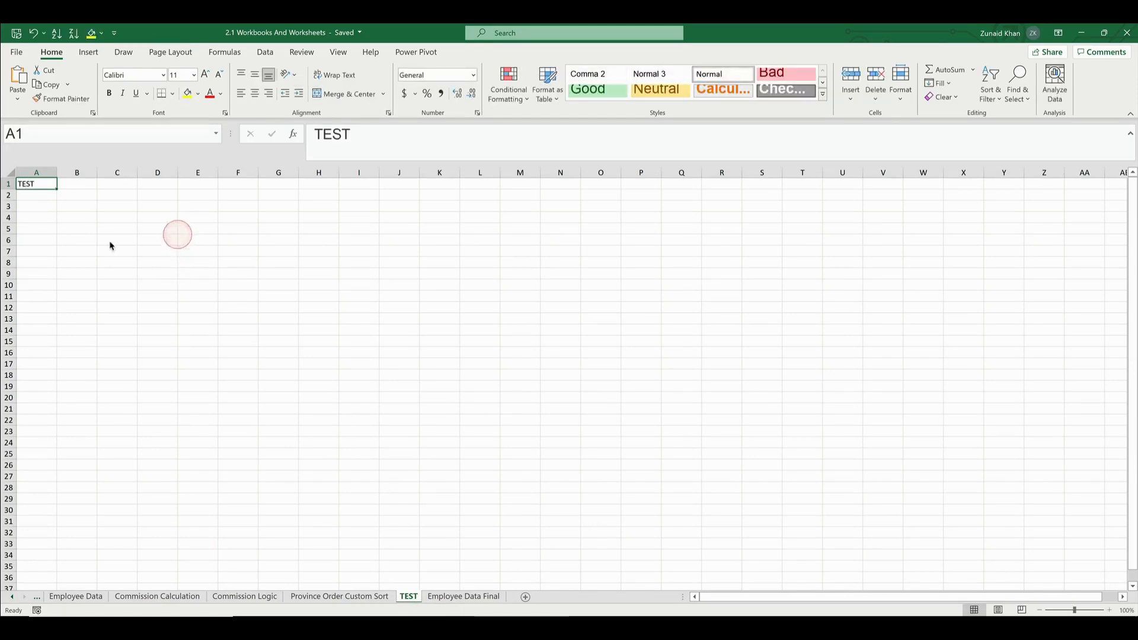
{"action": "left_click", "coordinate": [32, 200]}
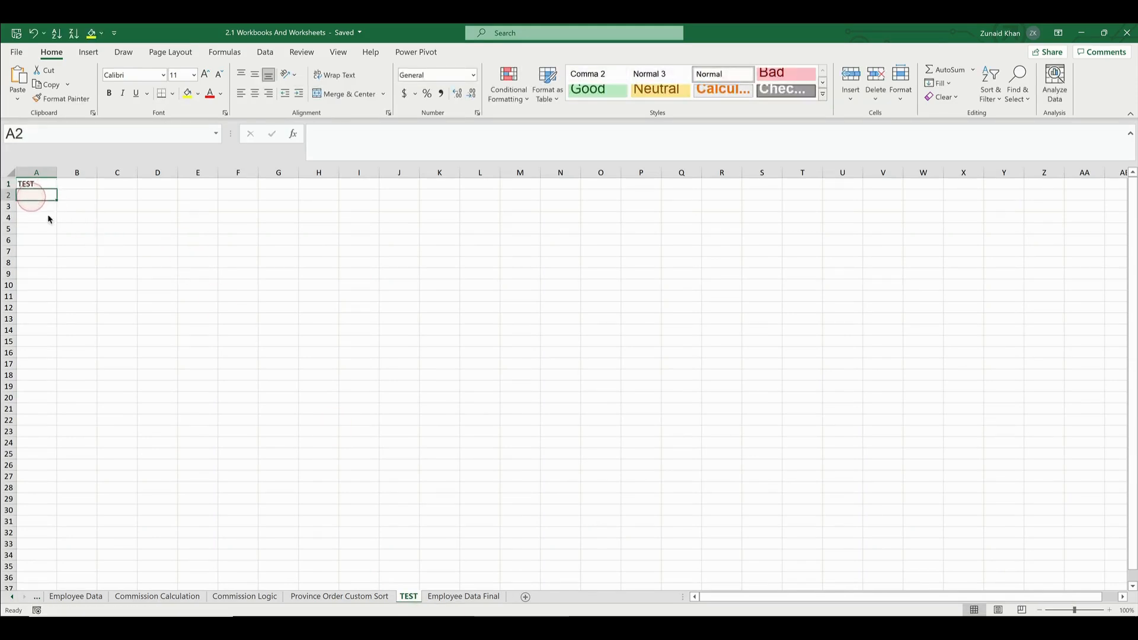
{"action": "left_click", "coordinate": [405, 600]}
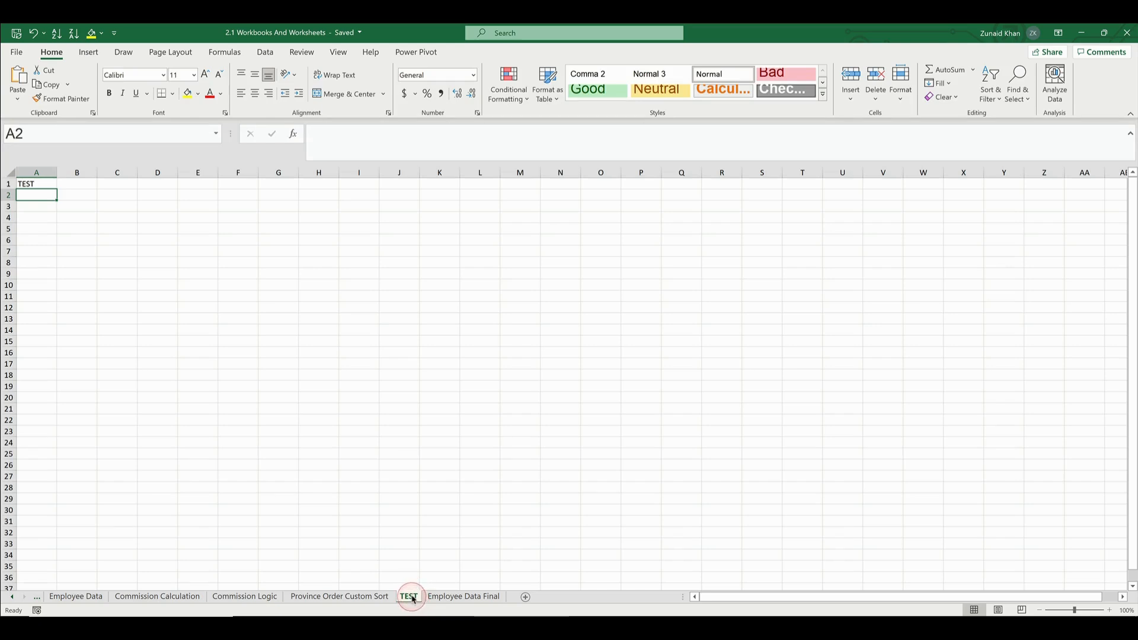
{"action": "left_click_drag", "start_coordinate": [409, 597], "coordinate": [510, 591]}
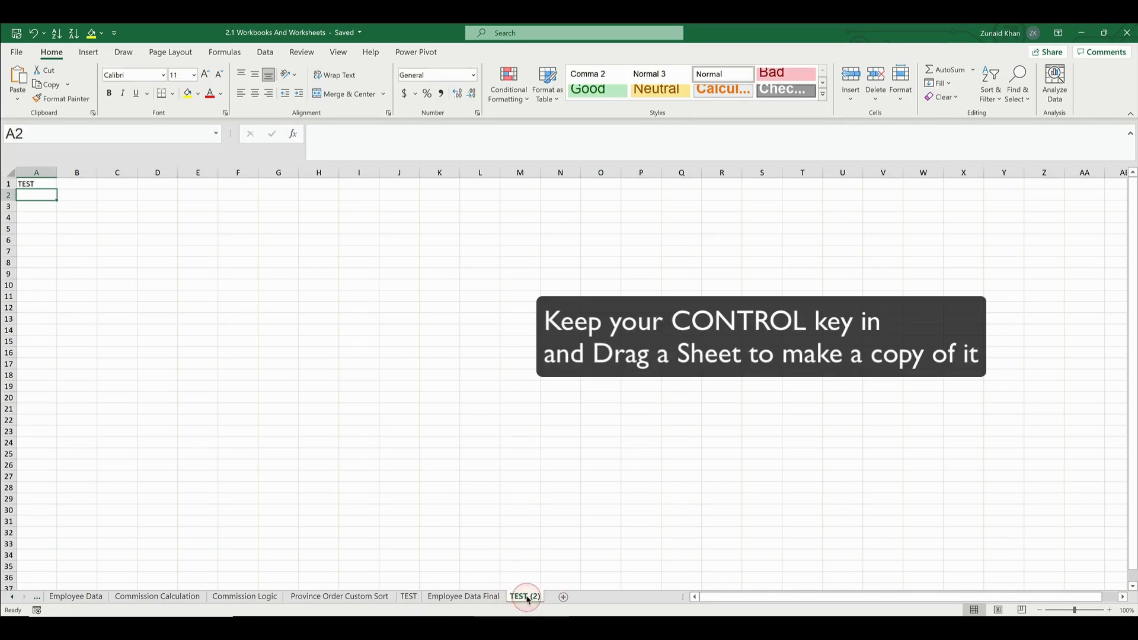
Switch between the TEST sheet and its TEST (2) copy to compare their contents
{"action": "left_click", "coordinate": [409, 596]}
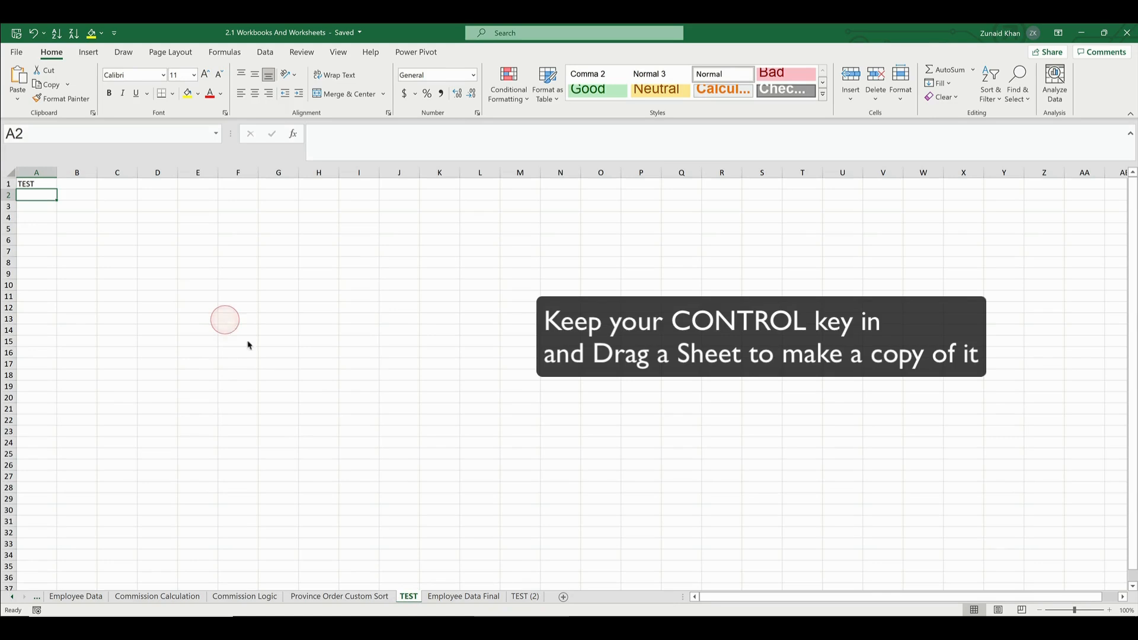
{"action": "left_click", "coordinate": [522, 596]}
{"action": "left_click", "coordinate": [522, 596]}
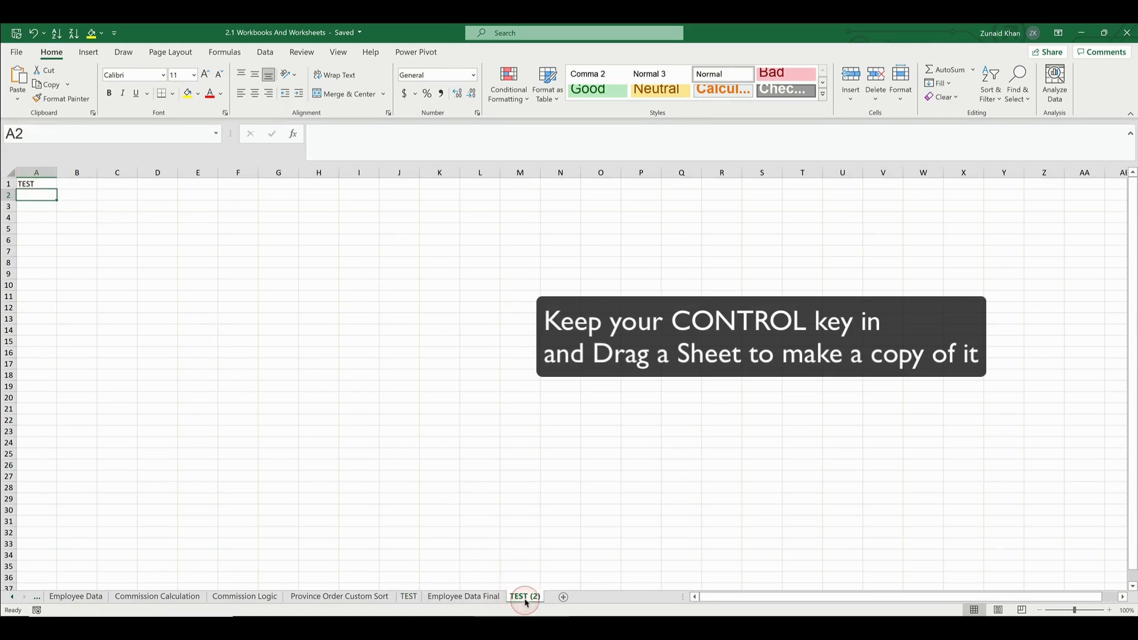
{"action": "left_click_drag", "start_coordinate": [527, 602], "coordinate": [424, 587]}
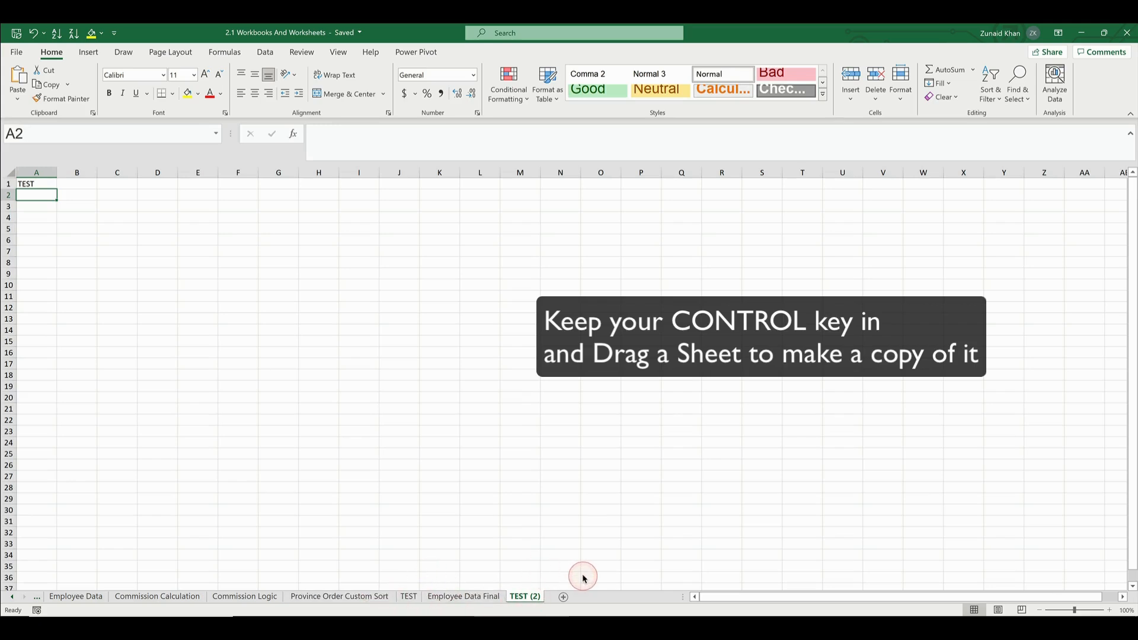
{"action": "left_click", "coordinate": [579, 609]}
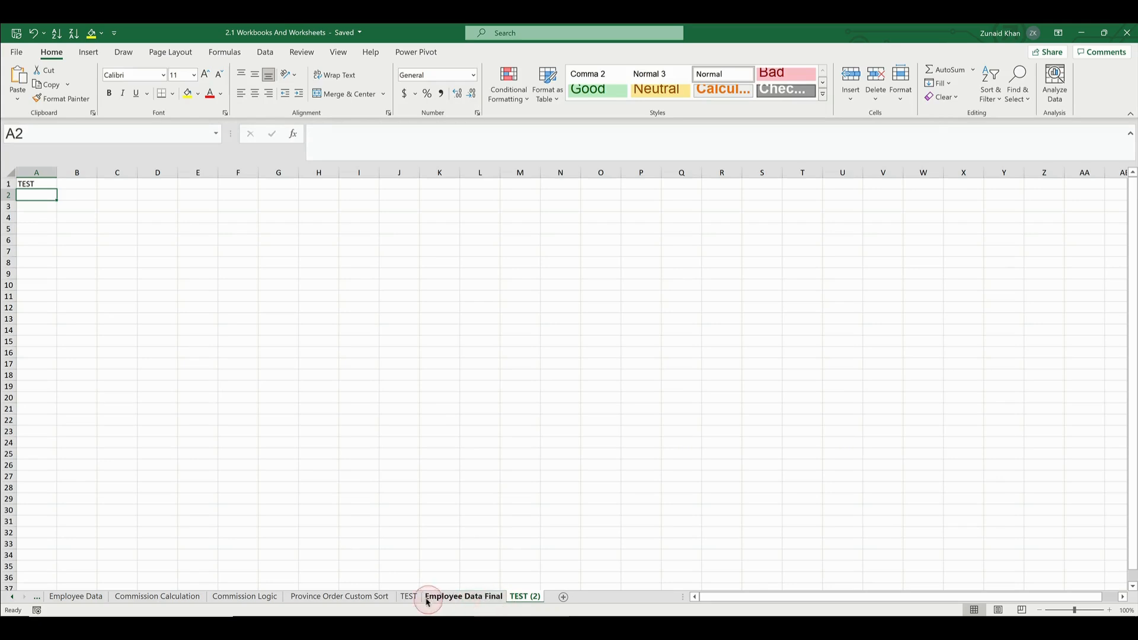
Group the consecutive sheets from TEST through TEST (2), and release the group by activating the Commission Calculation sheet
{"action": "left_click_drag", "start_coordinate": [411, 599], "coordinate": [531, 595]}
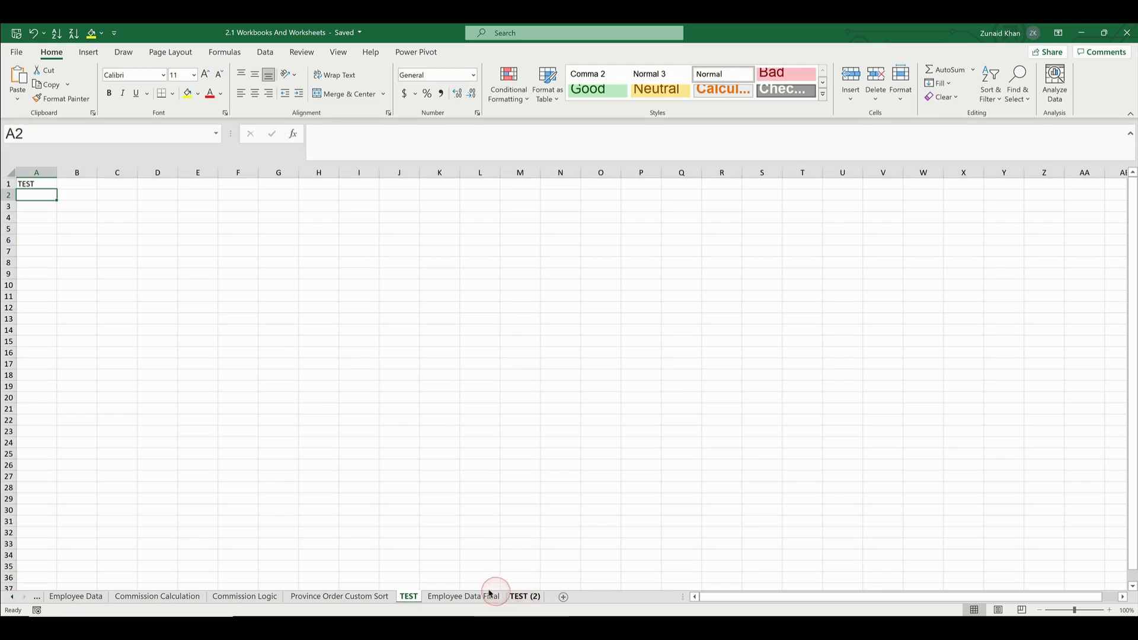
{"action": "left_click_drag", "start_coordinate": [405, 605], "coordinate": [524, 601]}
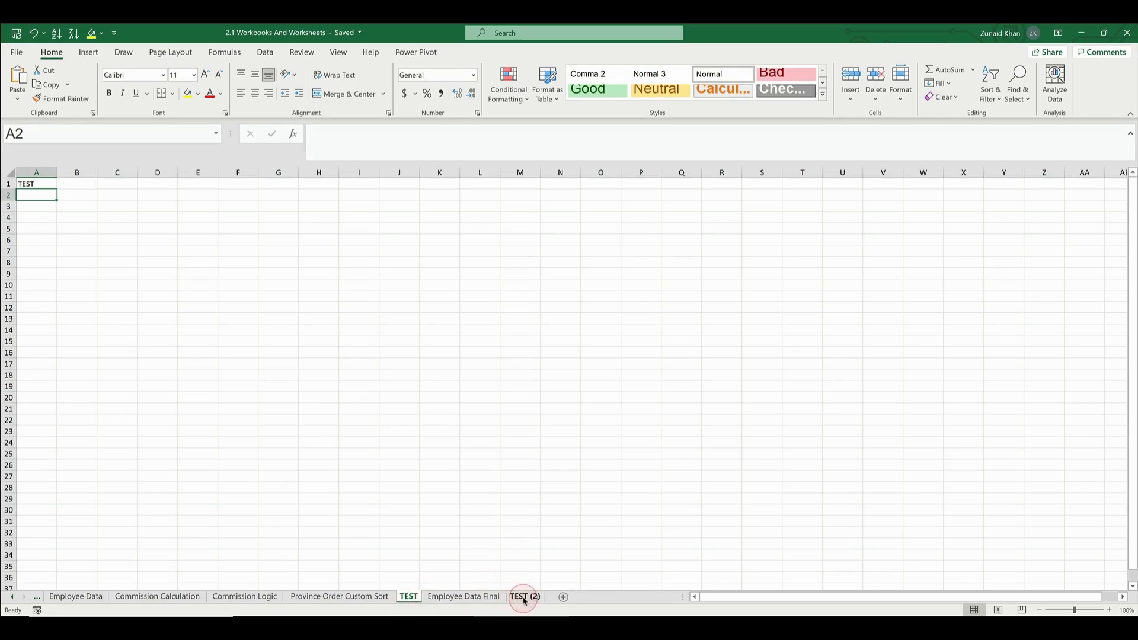
{"action": "left_click", "coordinate": [526, 597], "text": "shift"}
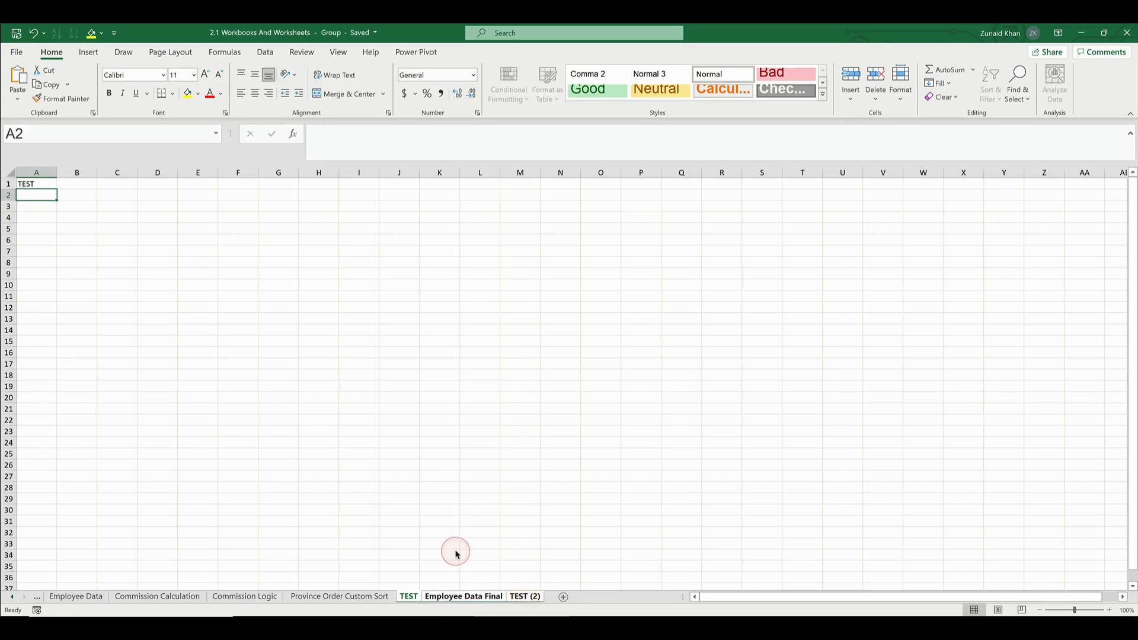
{"action": "left_click_drag", "start_coordinate": [413, 603], "coordinate": [520, 601]}
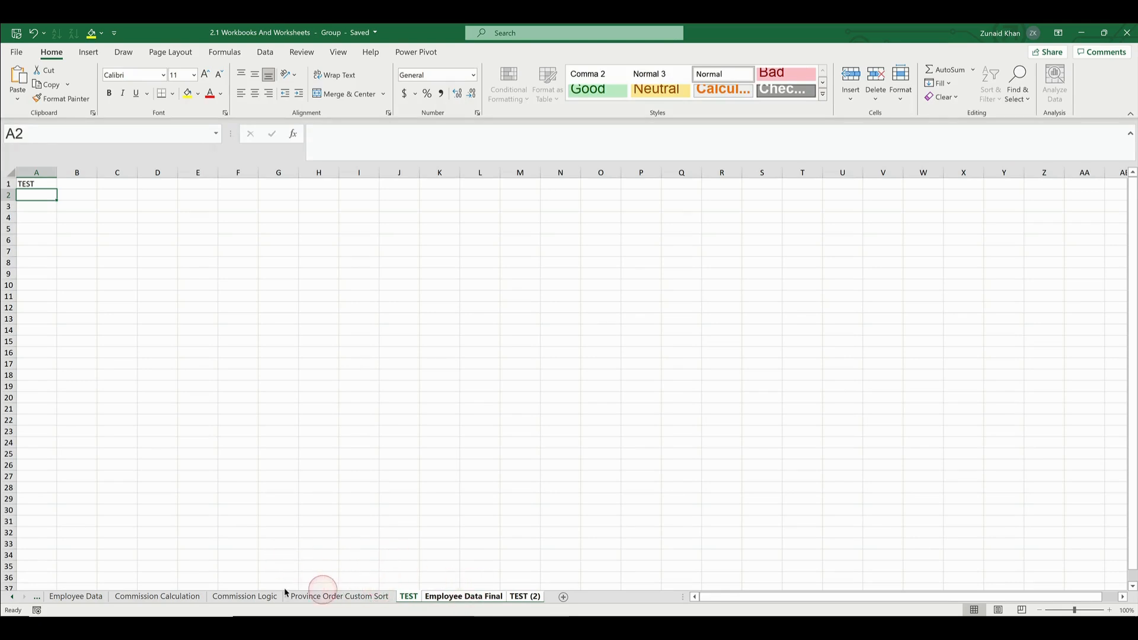
{"action": "left_click", "coordinate": [202, 594]}
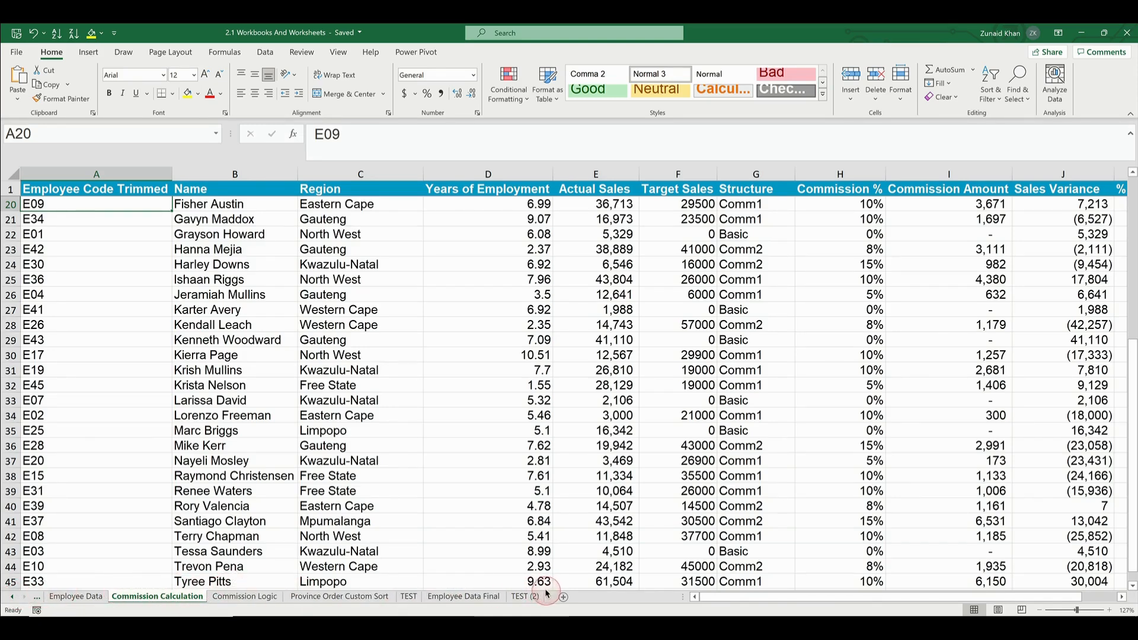
Activate the TEST (2) sheet from the list of all sheets, and reopen and dismiss that list from Commission Calculation v2
{"action": "right_click", "coordinate": [15, 600]}
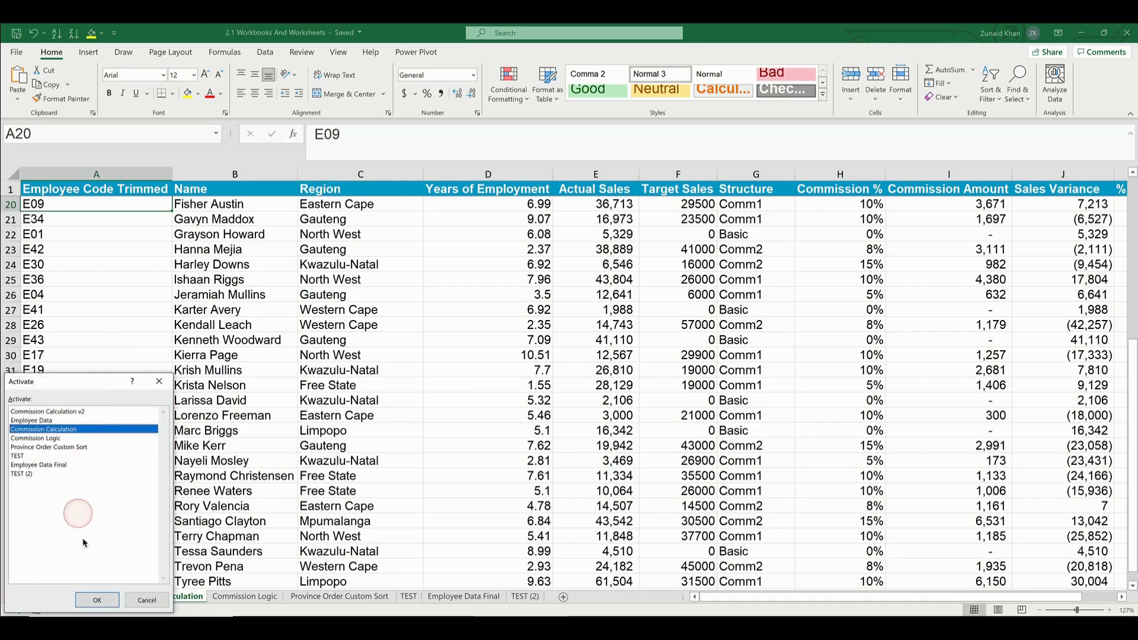
{"action": "left_click_drag", "start_coordinate": [95, 387], "coordinate": [356, 371]}
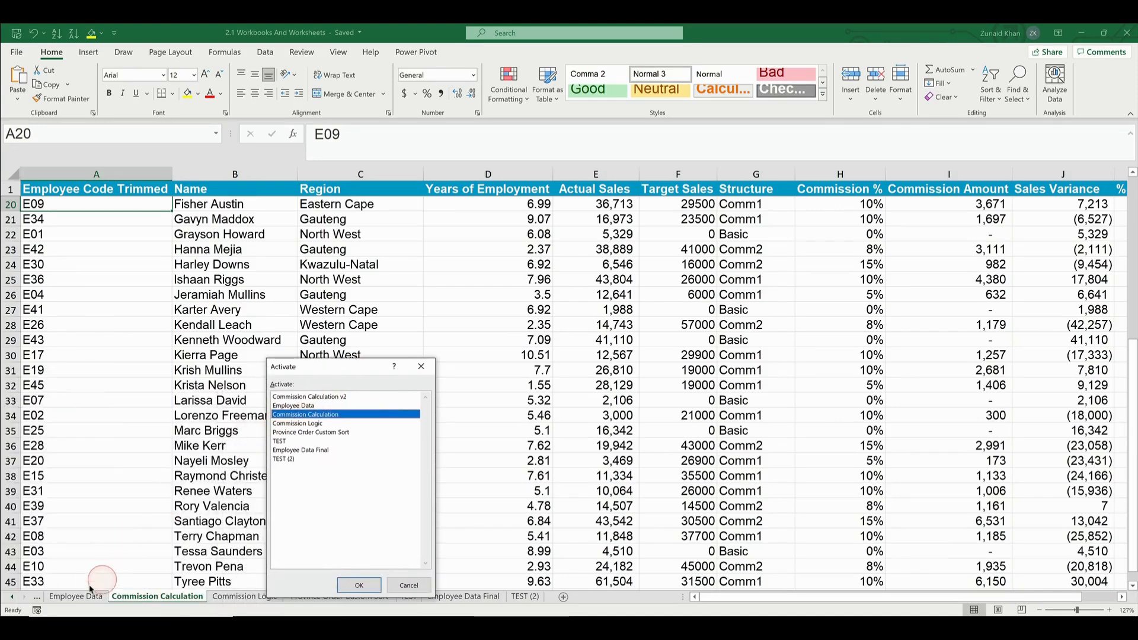
{"action": "left_click", "coordinate": [307, 407]}
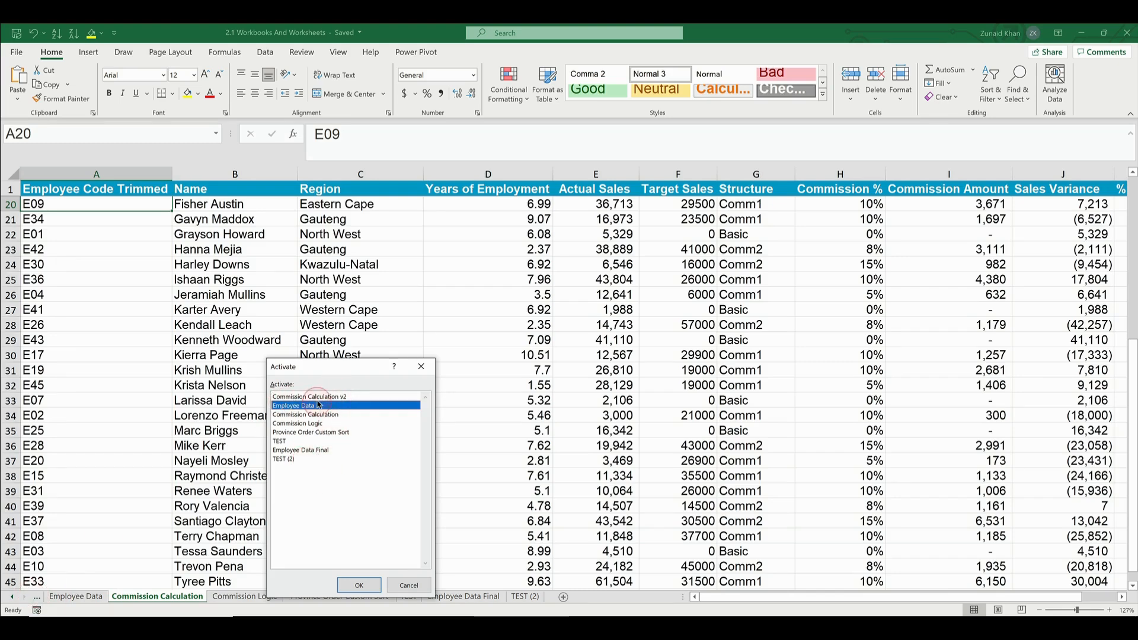
{"action": "left_click", "coordinate": [290, 459]}
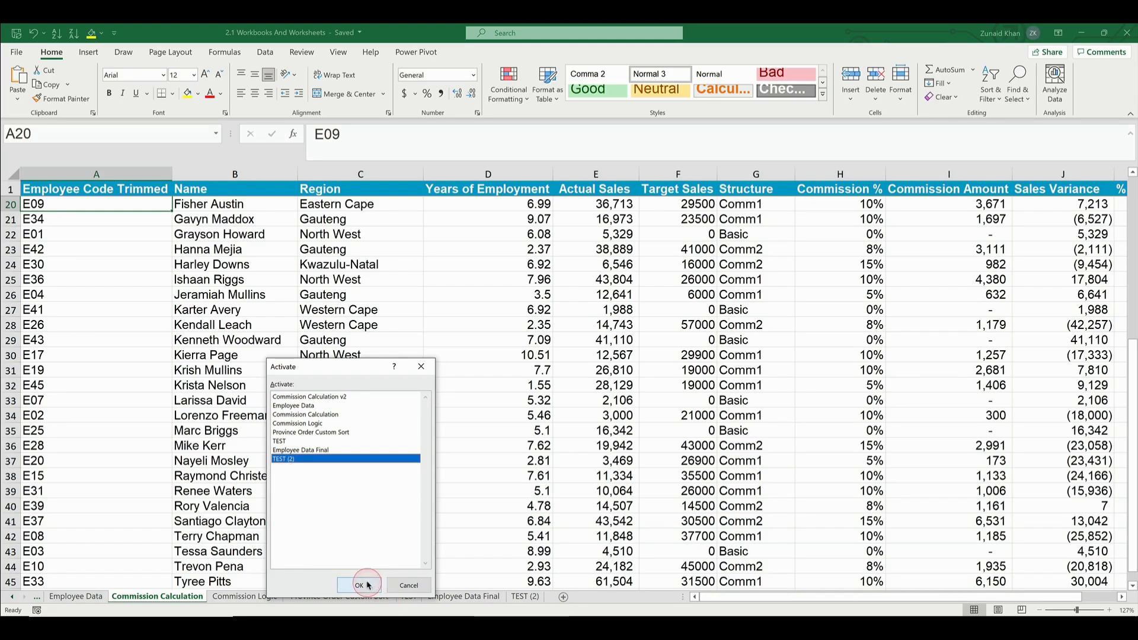
{"action": "left_click", "coordinate": [362, 585]}
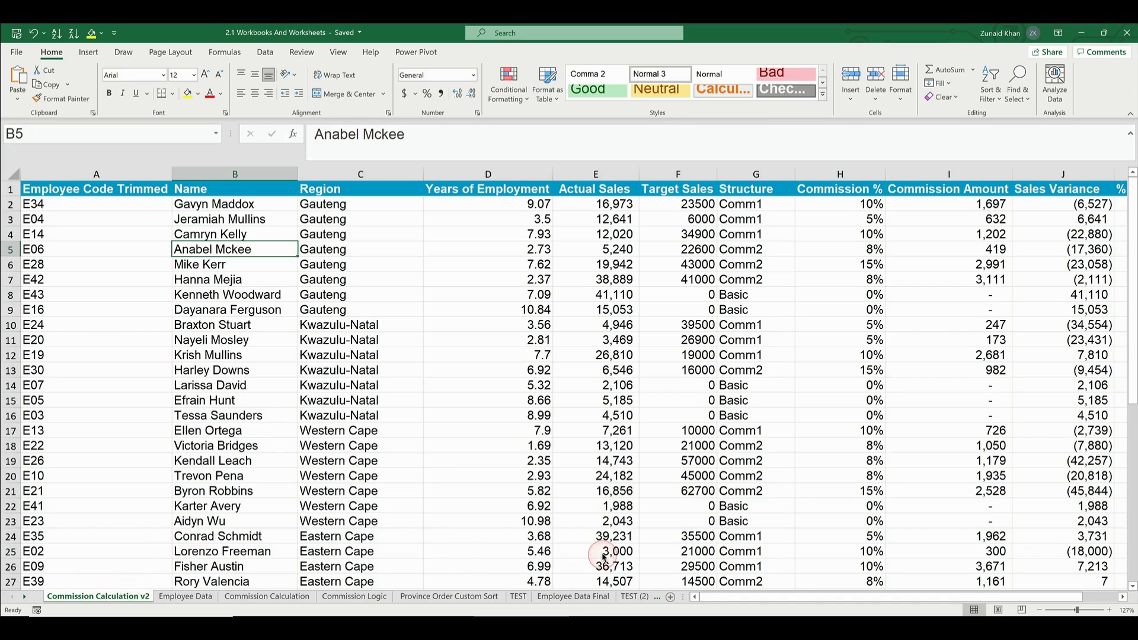
{"action": "right_click", "coordinate": [30, 595]}
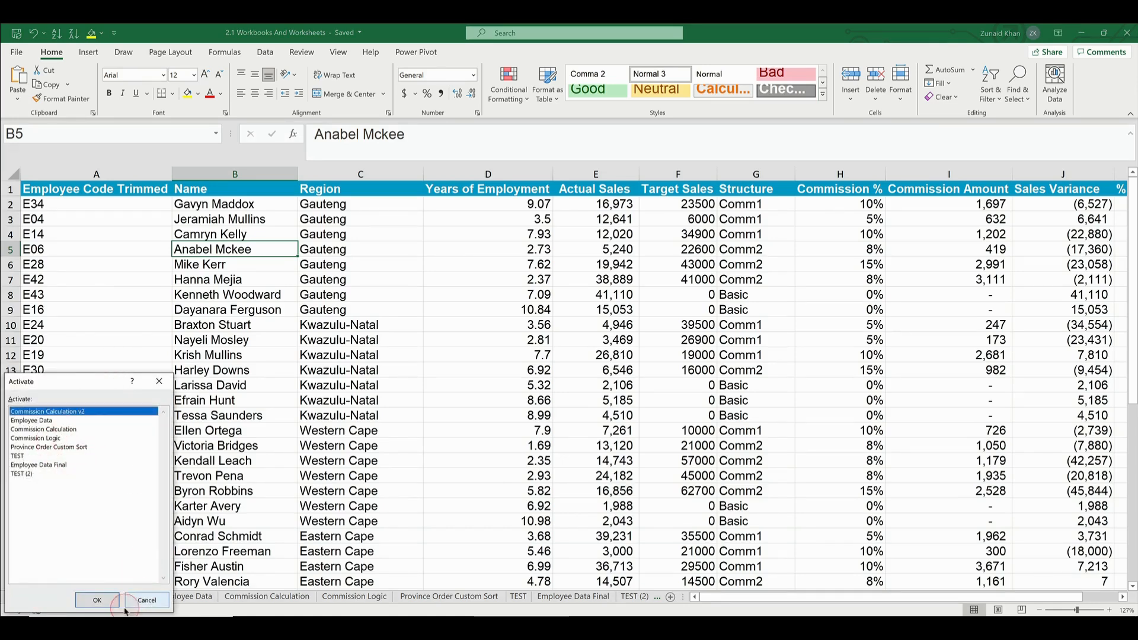
{"action": "left_click", "coordinate": [146, 600]}
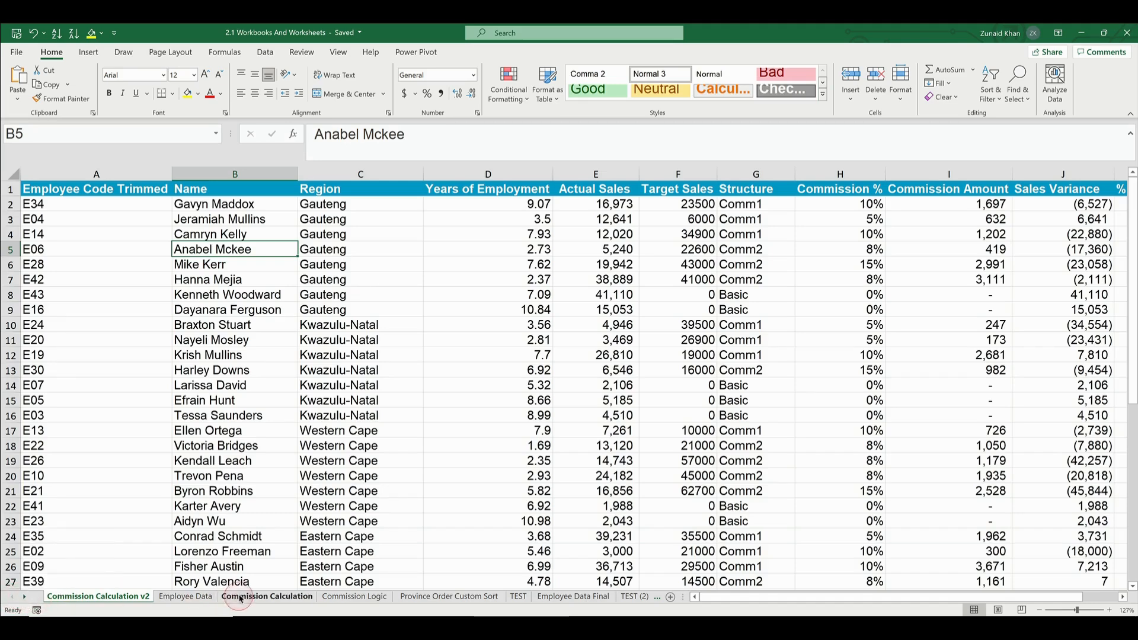
Group the sheets from Commission Calculation v2 through Province Order Custom Sort and move them together to the end of the workbook
{"action": "left_click", "coordinate": [428, 598], "text": "shift"}
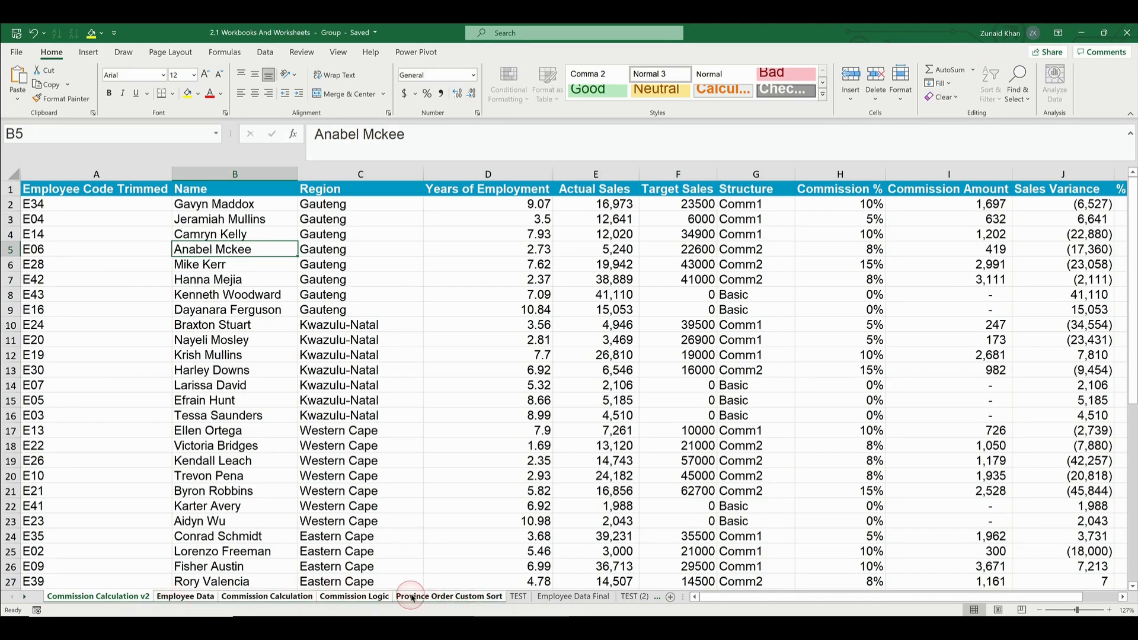
{"action": "right_click", "coordinate": [342, 598]}
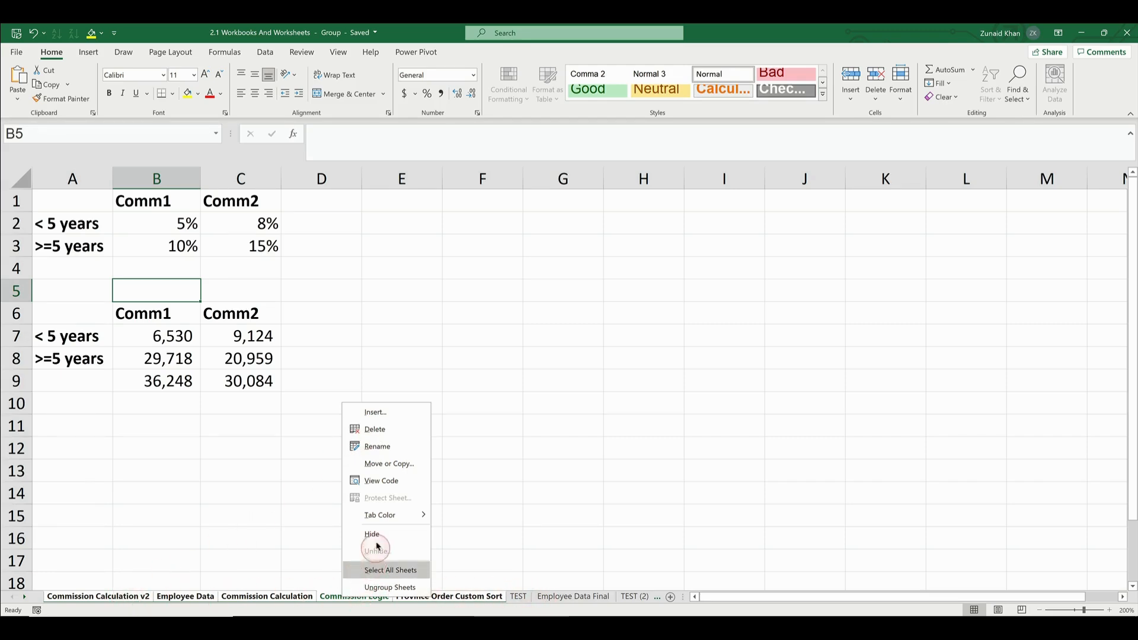
{"action": "left_click", "coordinate": [399, 466]}
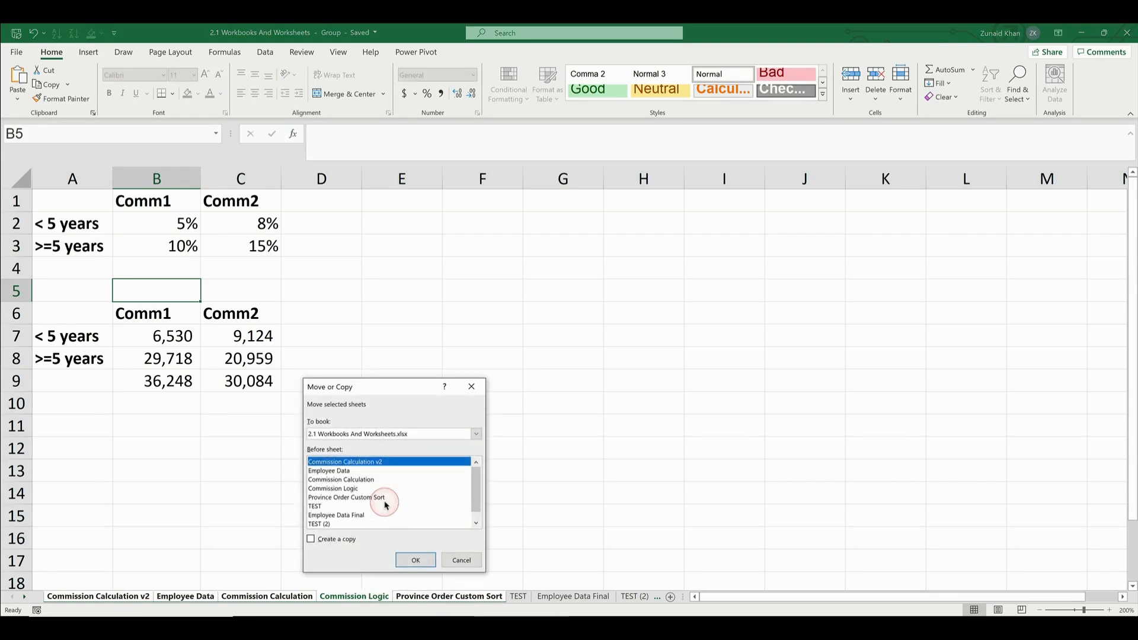
{"action": "scroll", "coordinate": [338, 491], "scroll_direction": "down", "scroll_amount": 1}
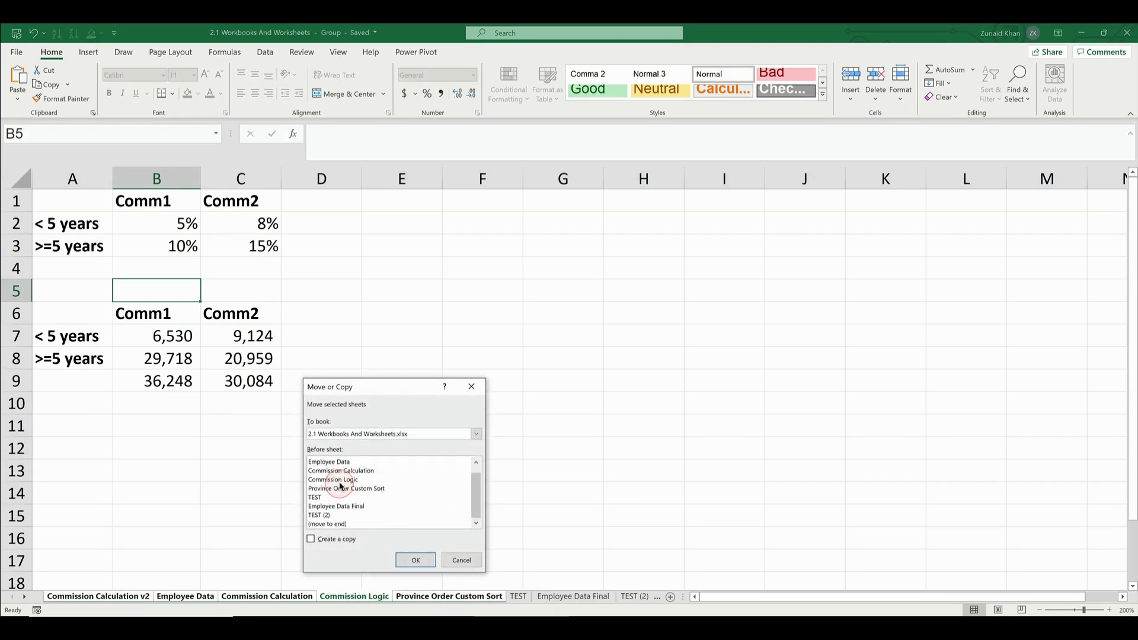
{"action": "left_click", "coordinate": [329, 523]}
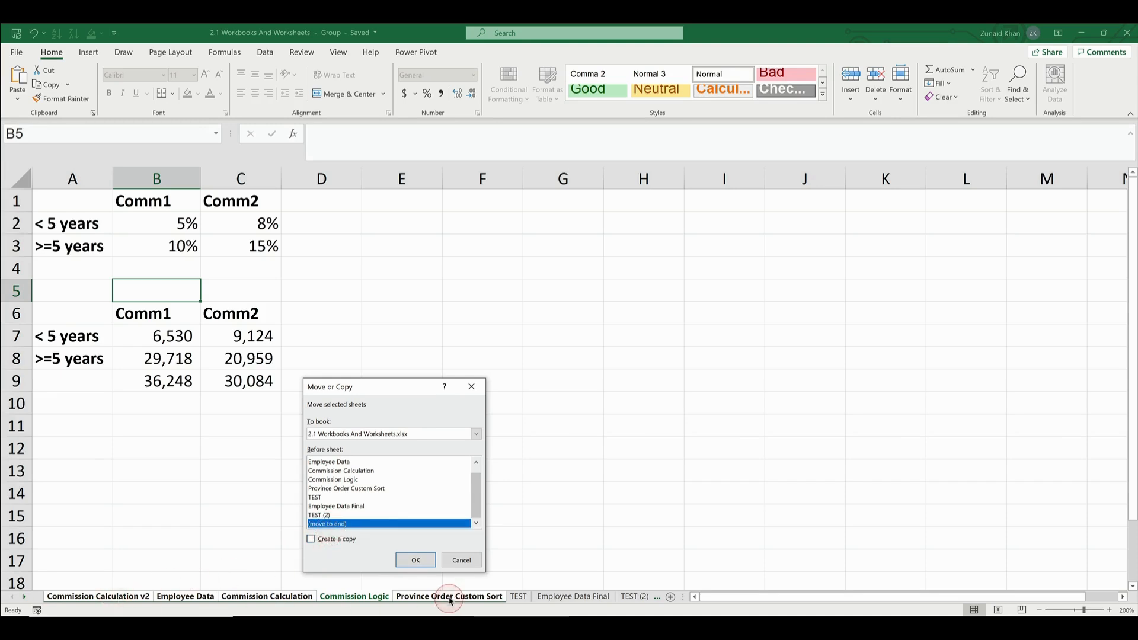
{"action": "left_click", "coordinate": [407, 554]}
{"action": "left_click", "coordinate": [651, 604]}
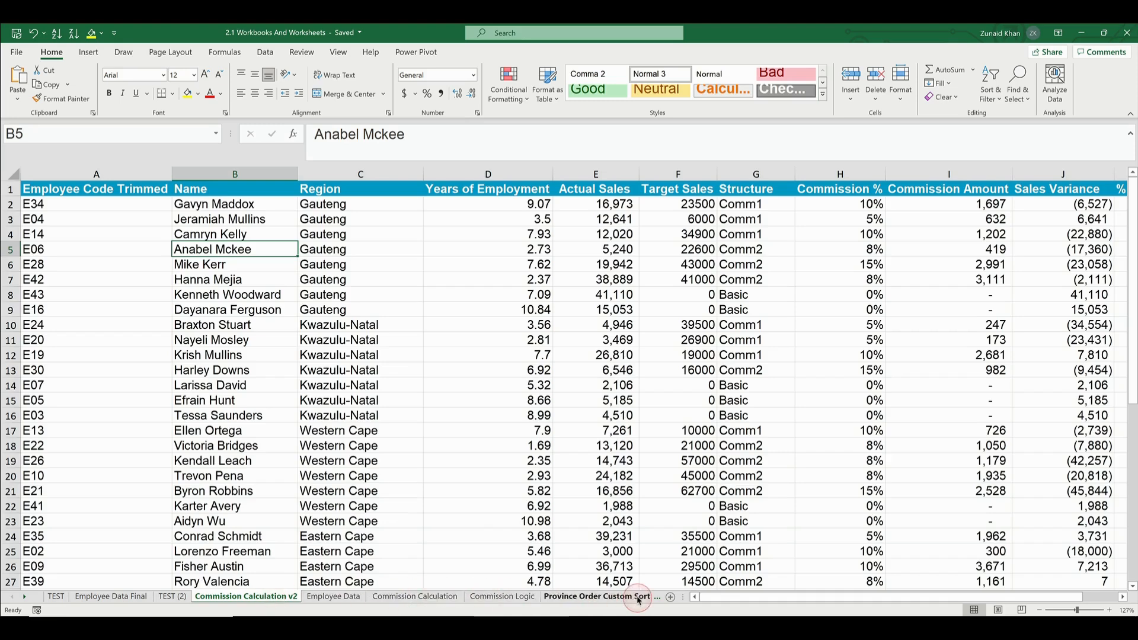
View the TEST (2), Employee Data Final and TEST sheets in turn to check the new sheet order
{"action": "left_click", "coordinate": [176, 596]}
{"action": "left_click", "coordinate": [119, 597]}
{"action": "left_click", "coordinate": [54, 597]}
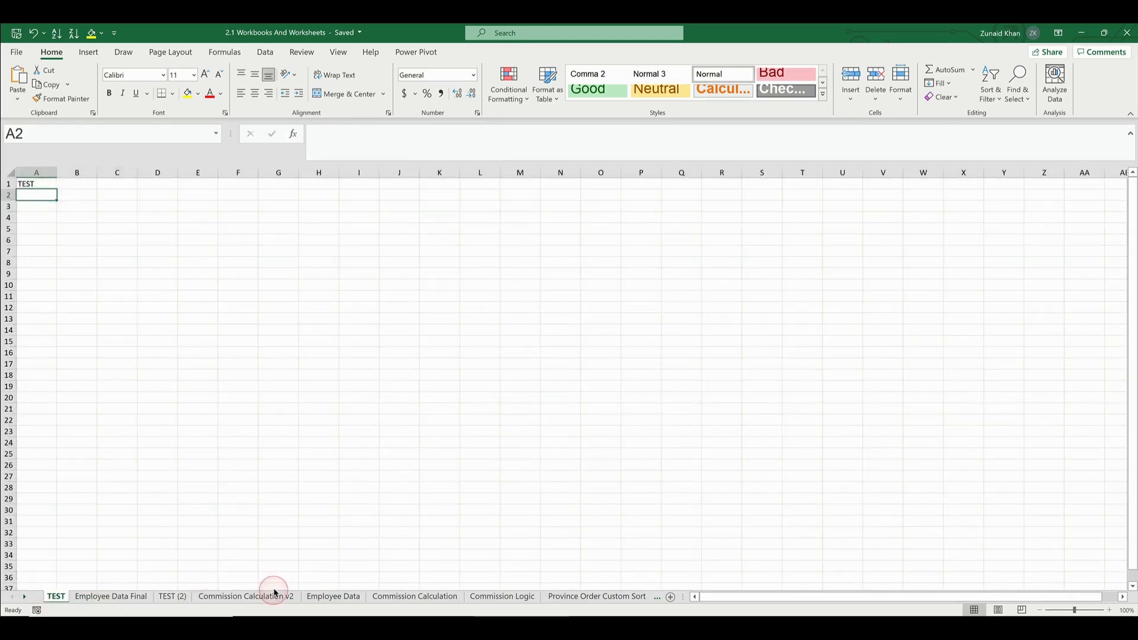
Set the tab color of the Commission Calculation v2 sheet to the standard red
{"action": "left_click", "coordinate": [251, 598]}
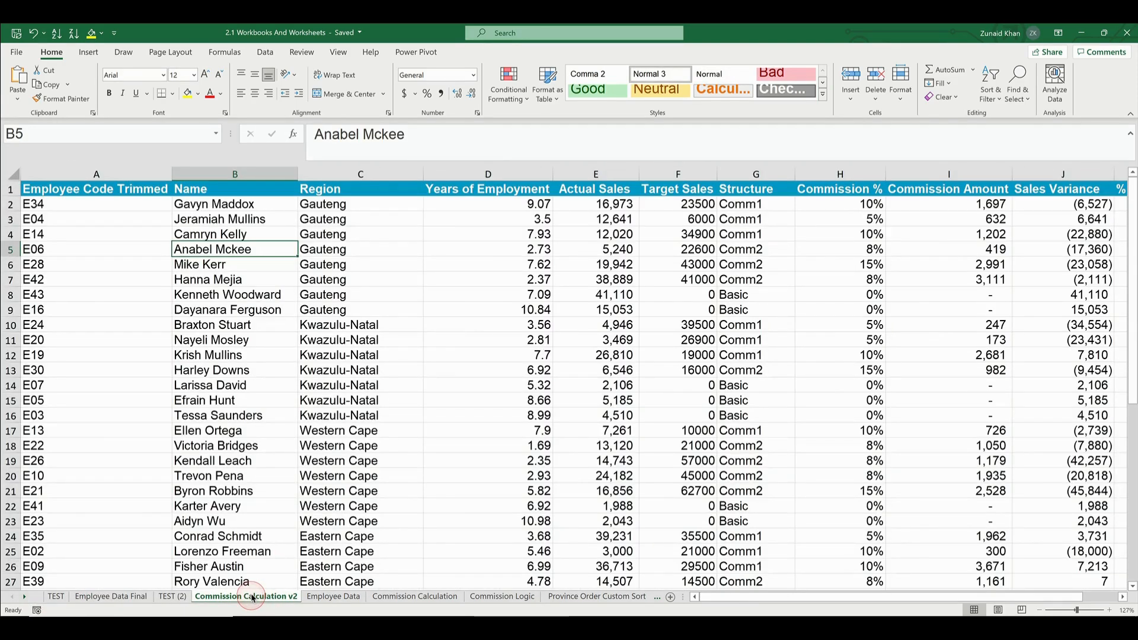
{"action": "right_click", "coordinate": [252, 598]}
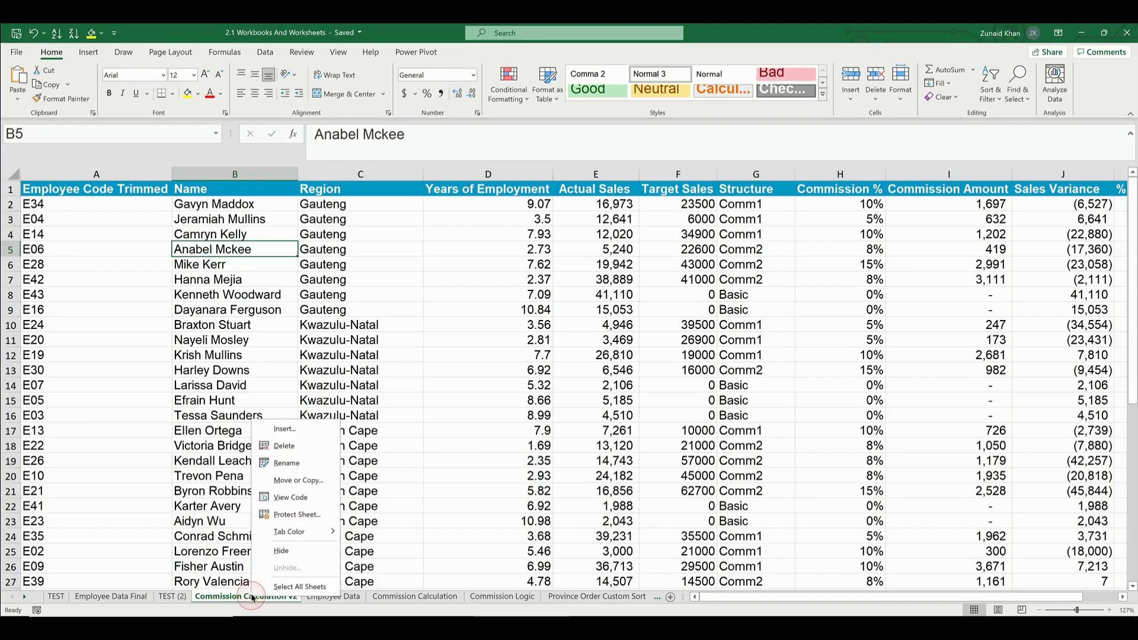
{"action": "mouse_move", "coordinate": [310, 533]}
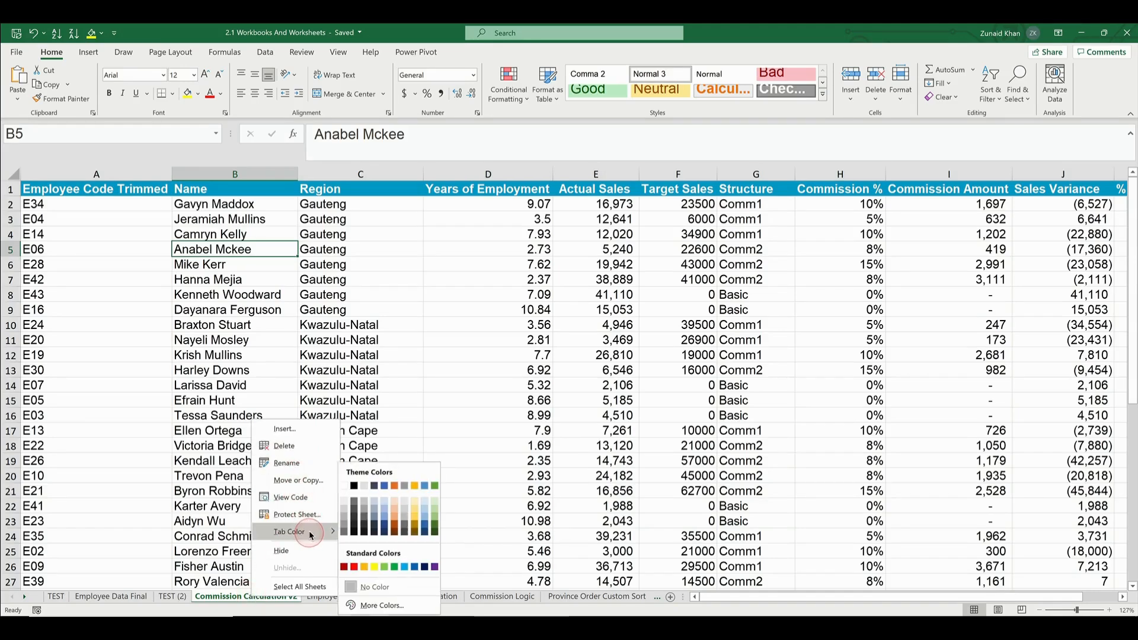
{"action": "left_click", "coordinate": [356, 567]}
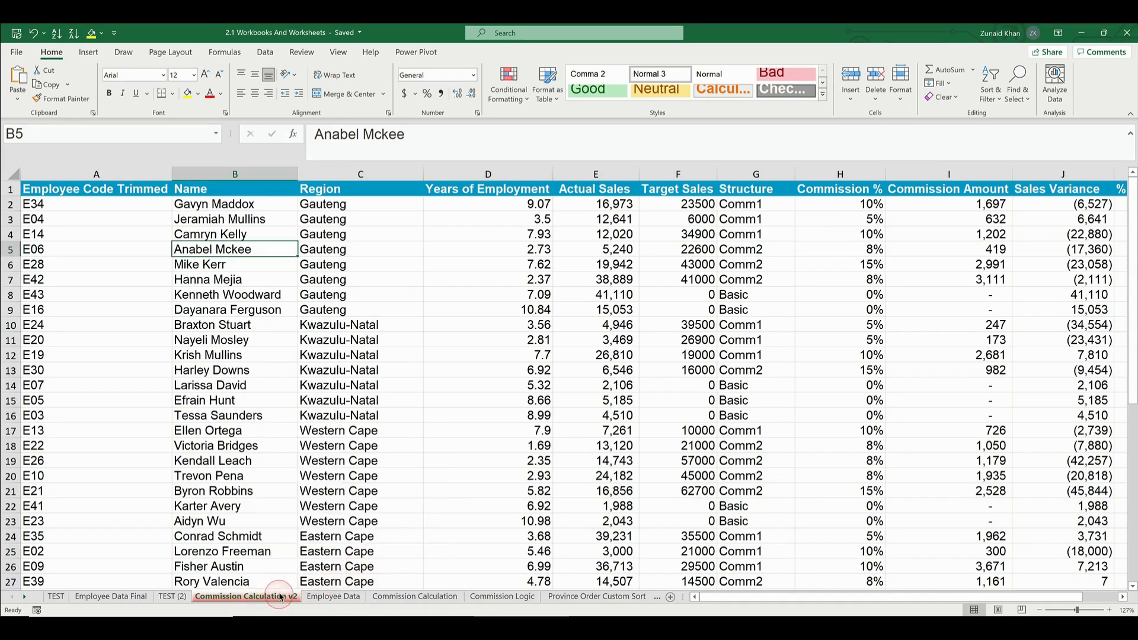
Set the tab color of the Commission Calculation sheet to green
{"action": "left_click", "coordinate": [382, 597]}
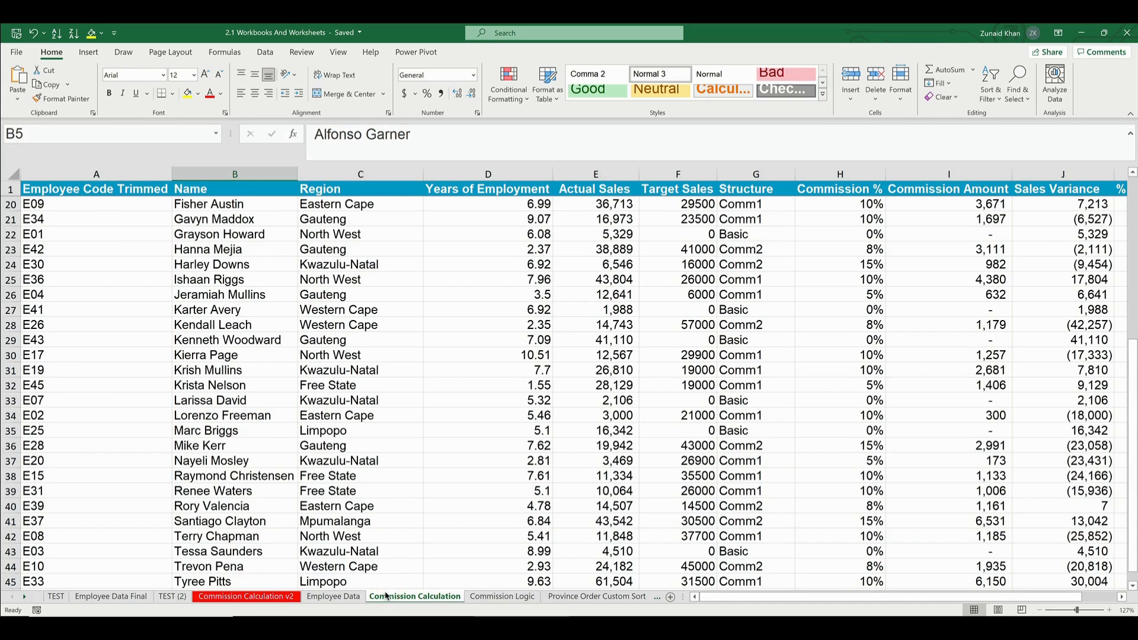
{"action": "right_click", "coordinate": [385, 596]}
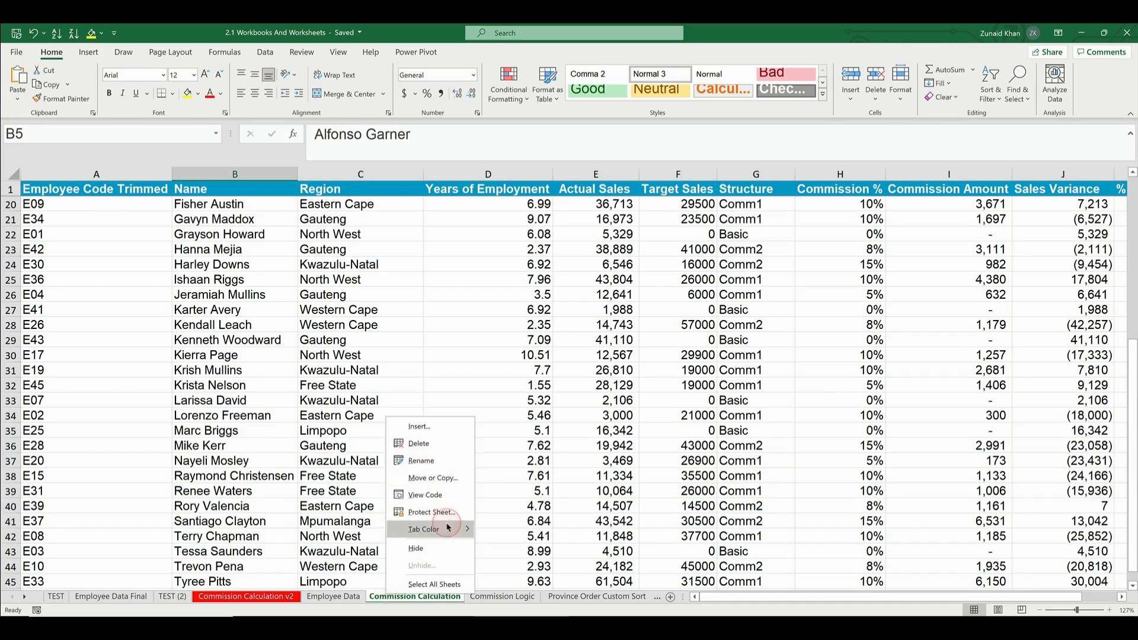
{"action": "left_click", "coordinate": [308, 548]}
{"action": "left_click", "coordinate": [344, 595]}
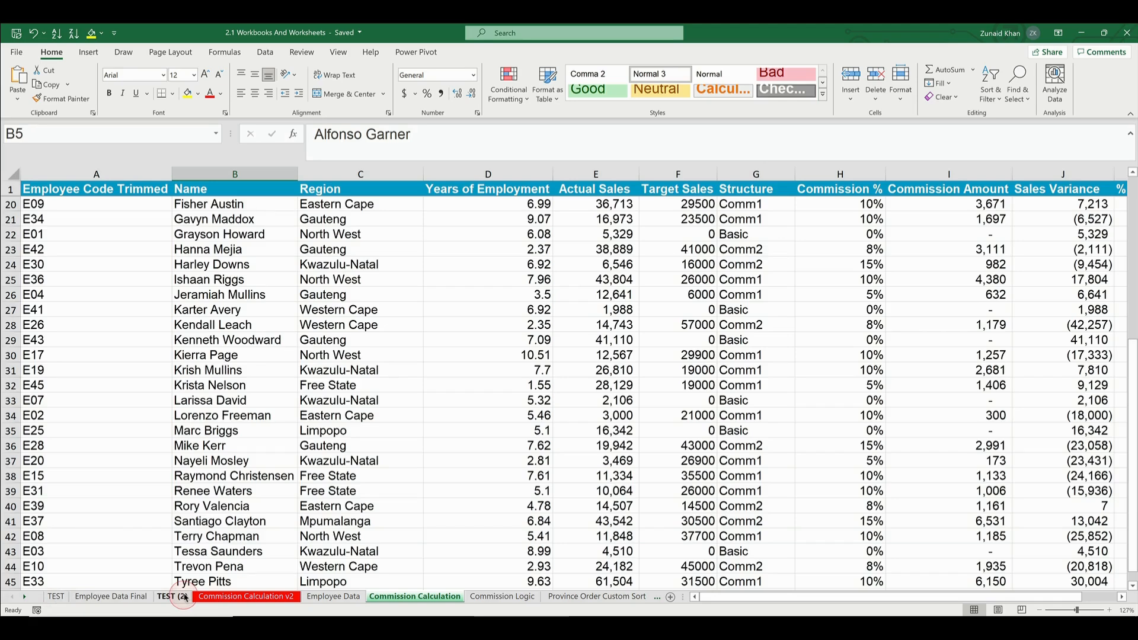
Group the consecutive sheets TEST, Employee Data Final and TEST (2), and ungroup them again
{"action": "left_click", "coordinate": [57, 597]}
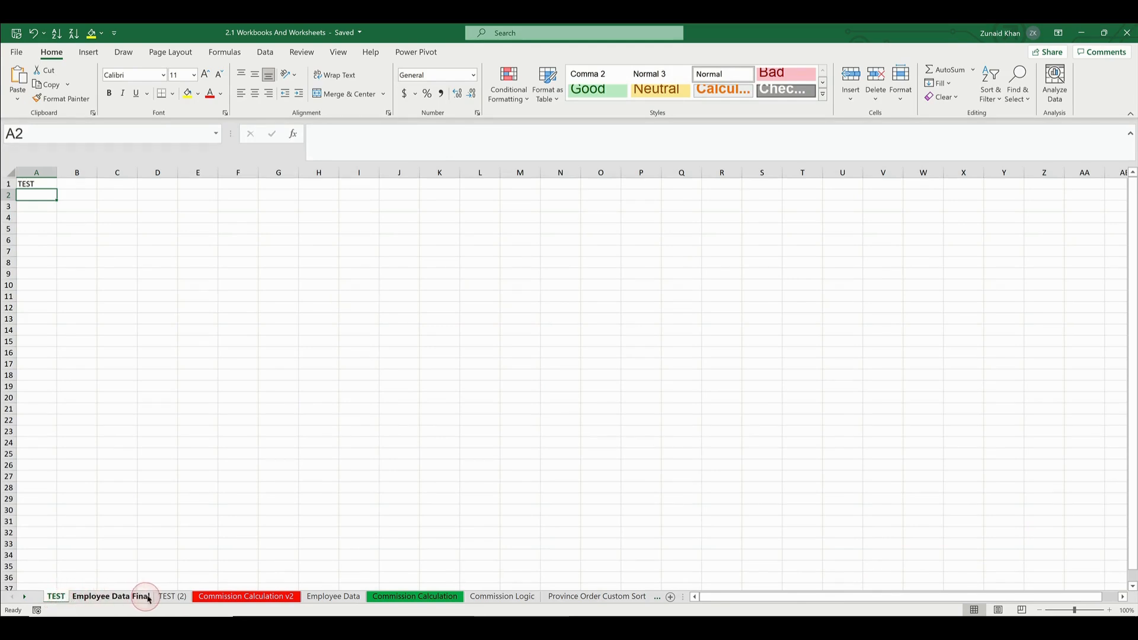
{"action": "left_click", "coordinate": [167, 596], "text": "shift"}
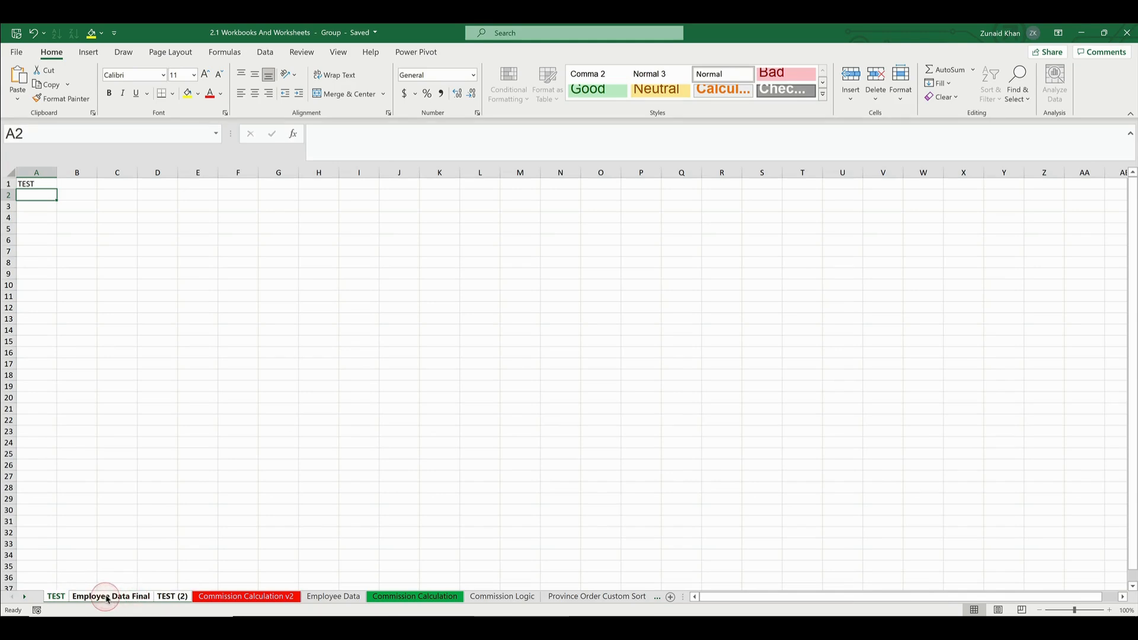
{"action": "left_click", "coordinate": [277, 596], "text": "ctrl"}
{"action": "right_click", "coordinate": [123, 597]}
{"action": "left_click", "coordinate": [165, 587]}
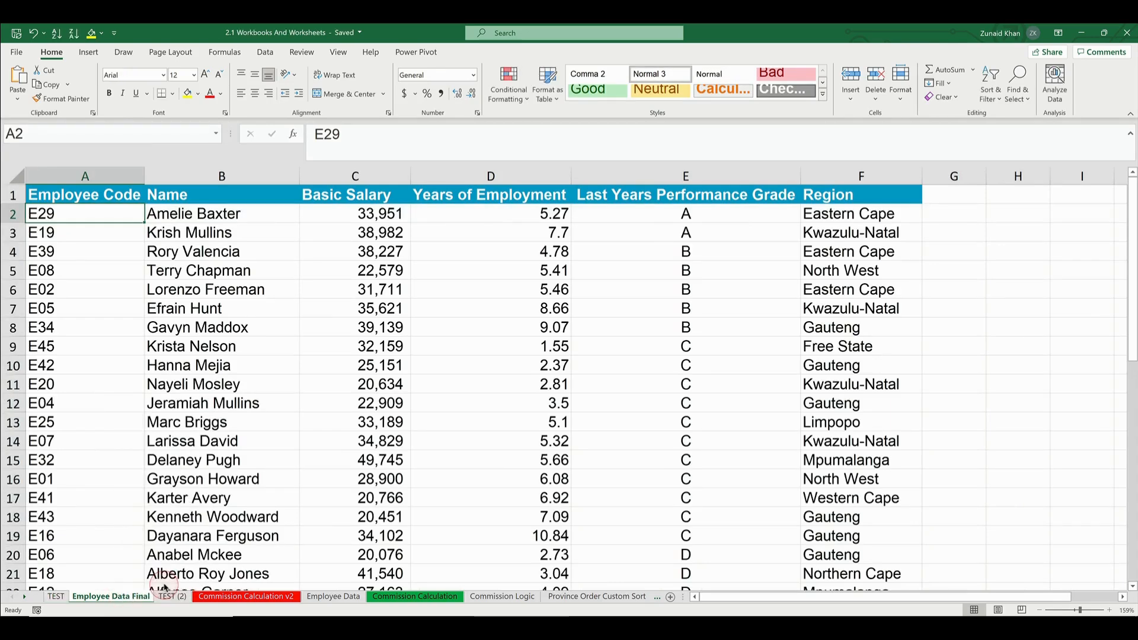
Group only the non-adjacent TEST and TEST (2) sheets, leaving out Employee Data Final between them
{"action": "left_click", "coordinate": [58, 598]}
{"action": "left_click", "coordinate": [96, 597]}
{"action": "left_click", "coordinate": [163, 598]}
{"action": "left_click", "coordinate": [60, 597], "text": "ctrl"}
{"action": "left_click", "coordinate": [63, 597]}
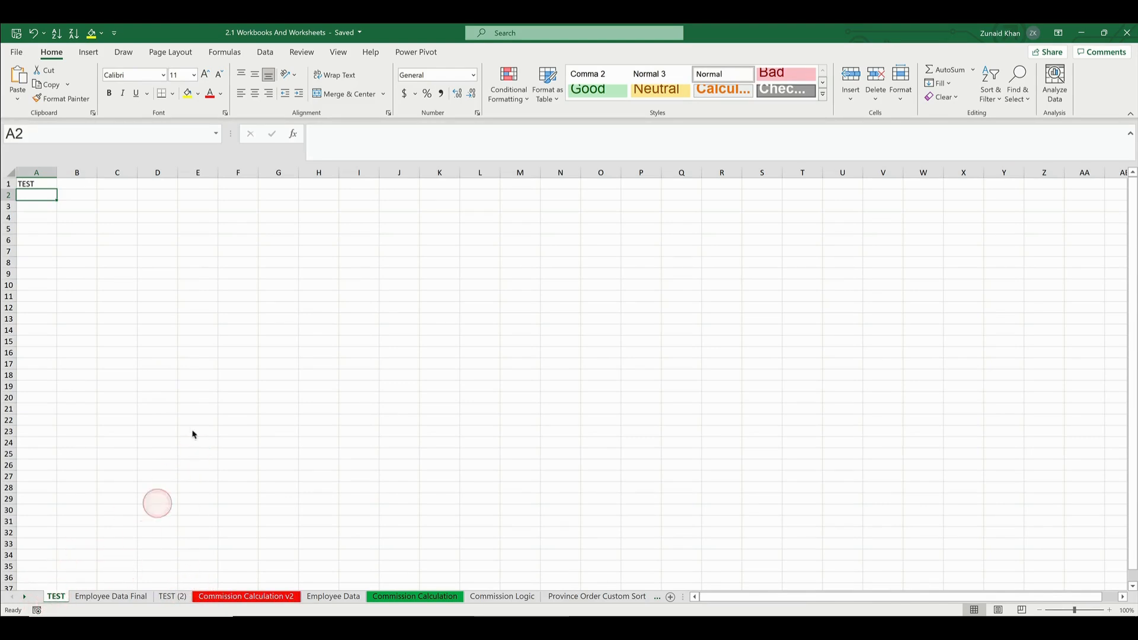
{"action": "left_click", "coordinate": [179, 597], "text": "ctrl"}
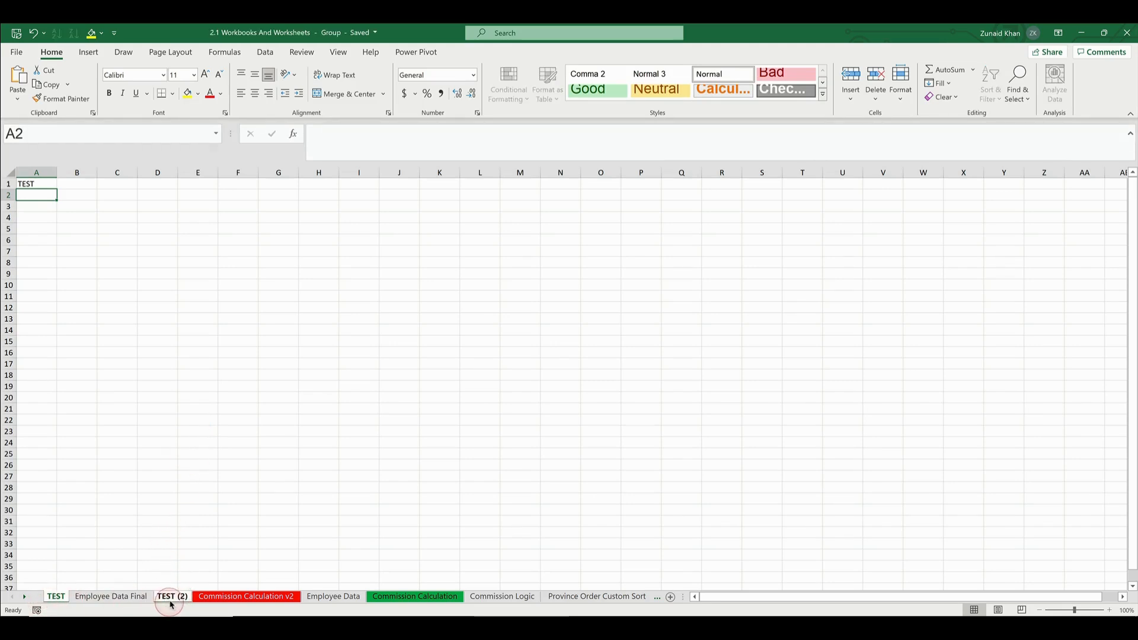
Add the Employee Data Final sheet to the group of TEST and TEST (2), and remove it again
{"action": "left_click", "coordinate": [118, 597], "text": "ctrl"}
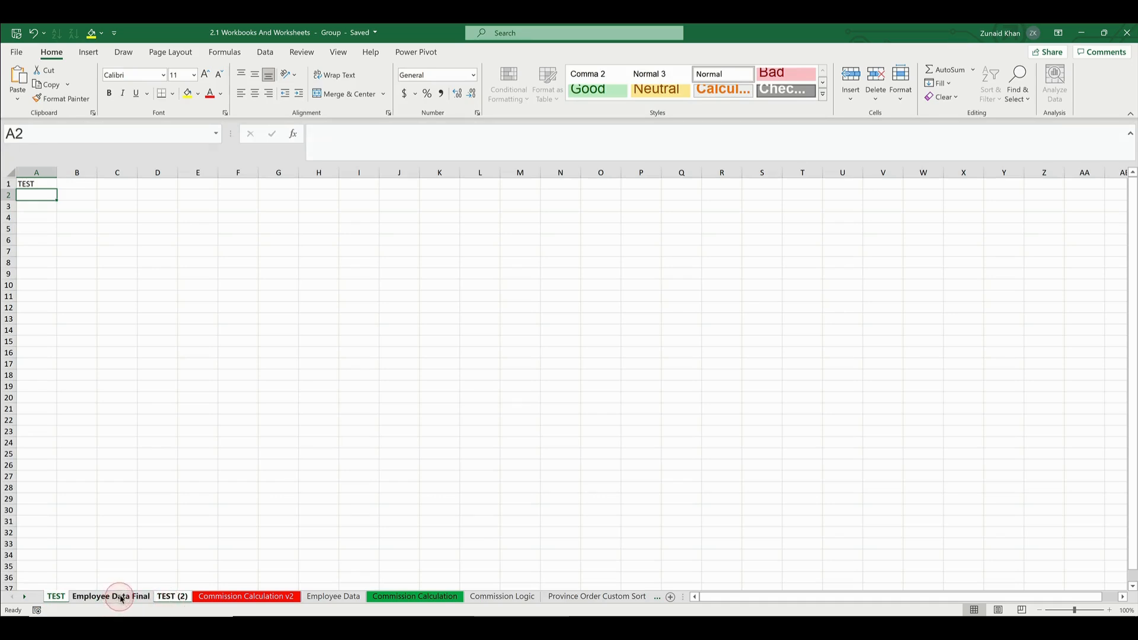
{"action": "left_click", "coordinate": [121, 598], "text": "ctrl"}
{"action": "left_click", "coordinate": [169, 599]}
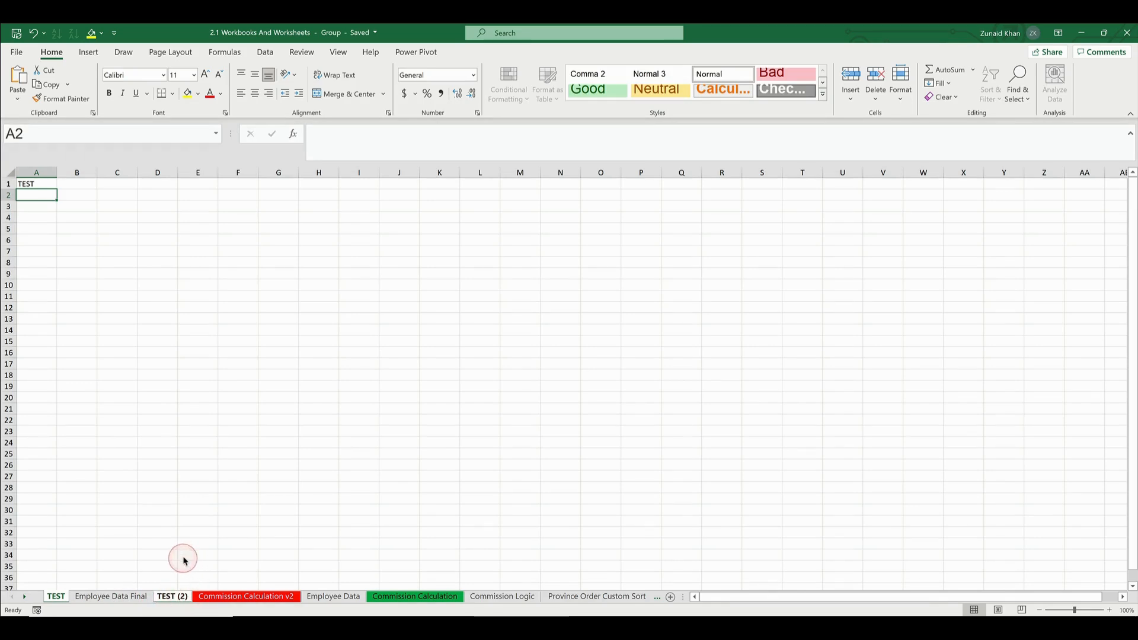
Move the grouped TEST and TEST (2) sheets together to the end of the workbook
{"action": "right_click", "coordinate": [181, 597]}
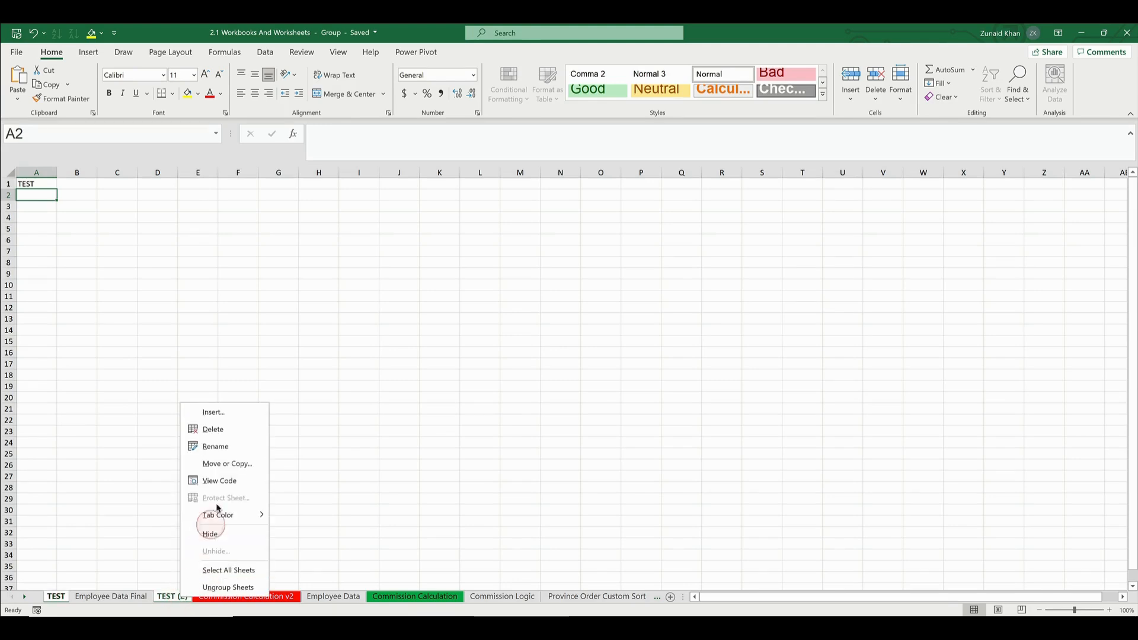
{"action": "left_click", "coordinate": [222, 465]}
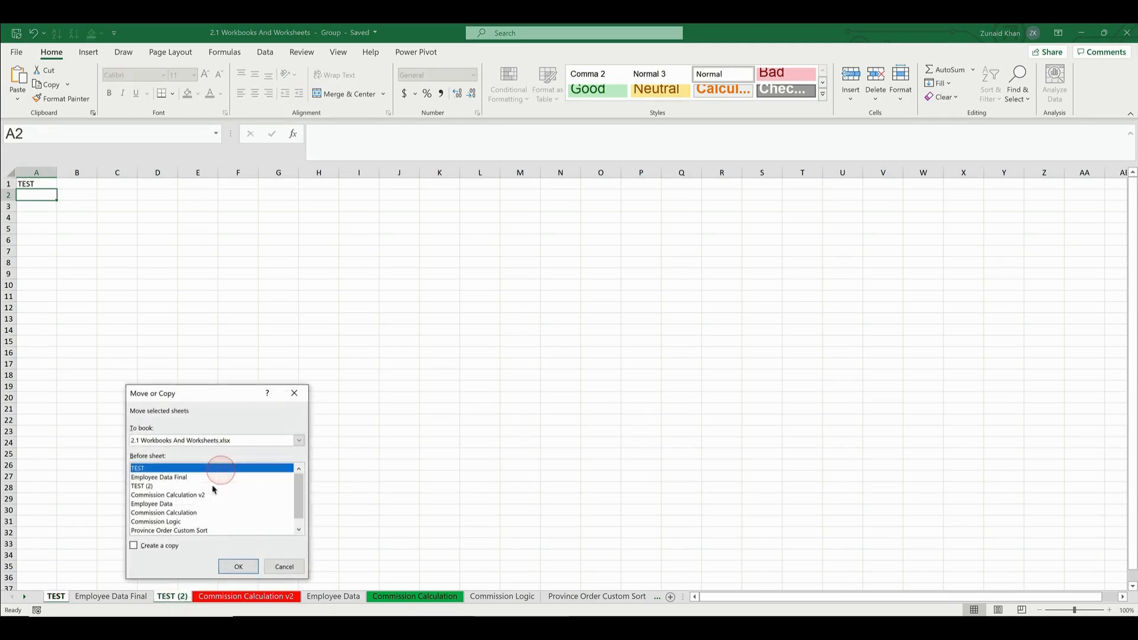
{"action": "scroll", "coordinate": [174, 524], "scroll_direction": "down", "scroll_amount": 1}
{"action": "left_click", "coordinate": [152, 530]}
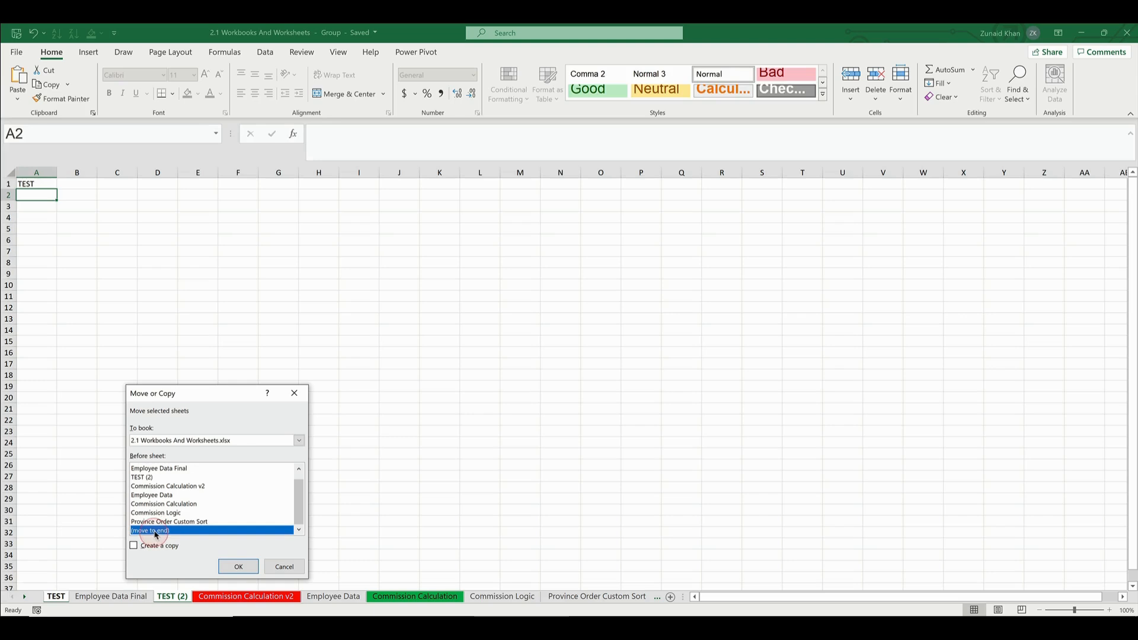
{"action": "left_click", "coordinate": [247, 572]}
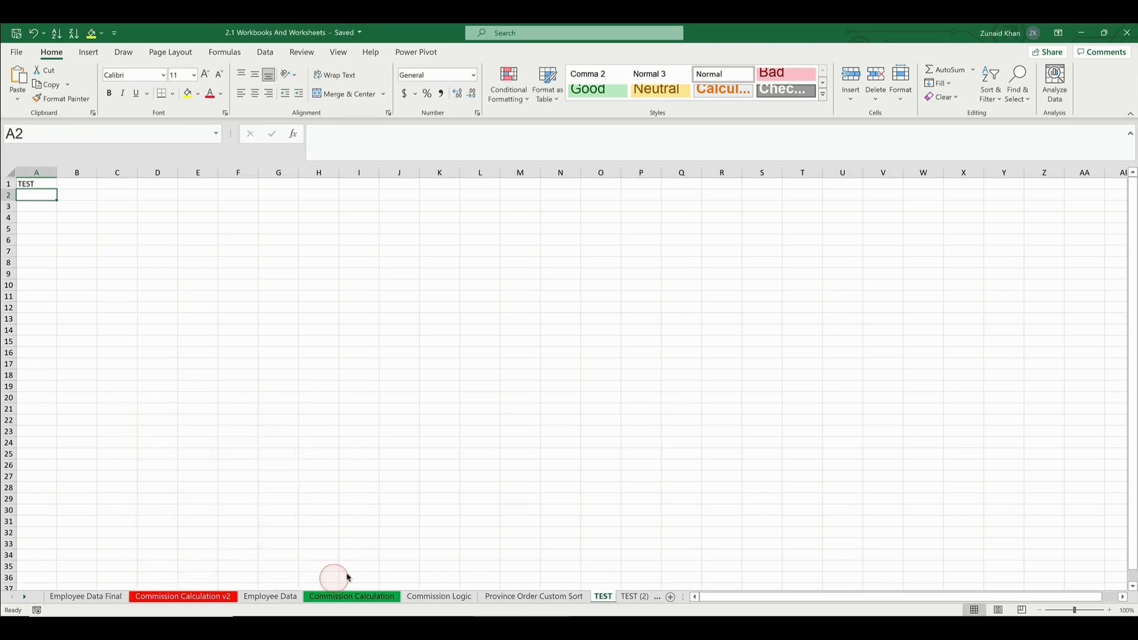
Group every sheet from TEST (2) back to Employee Data Final, and ungroup them again
{"action": "left_click", "coordinate": [638, 598]}
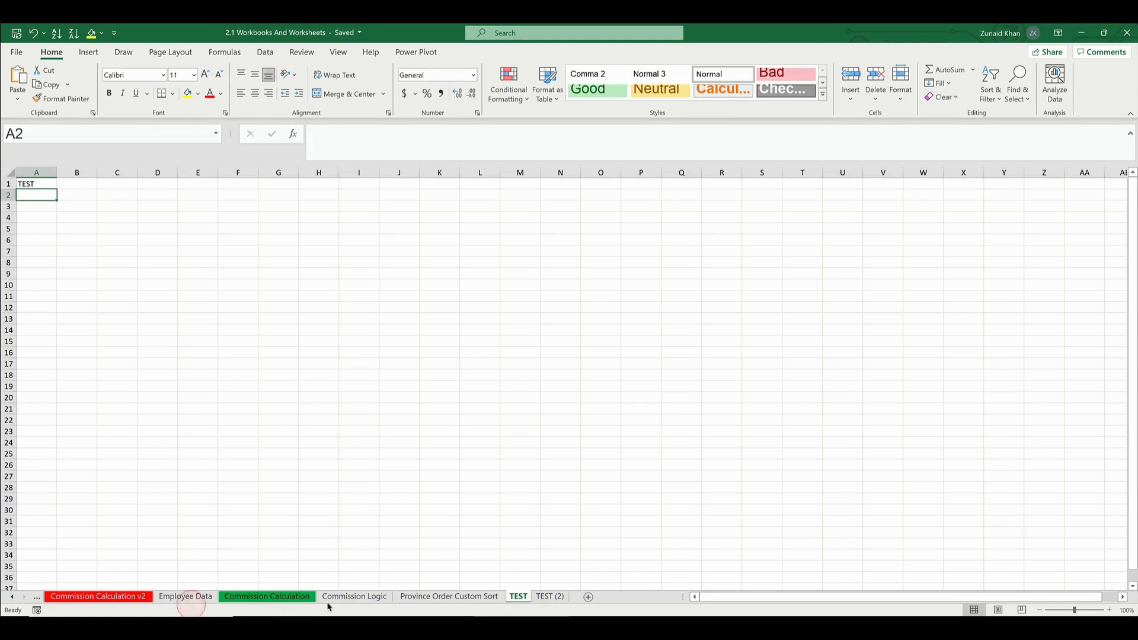
{"action": "left_click", "coordinate": [549, 597]}
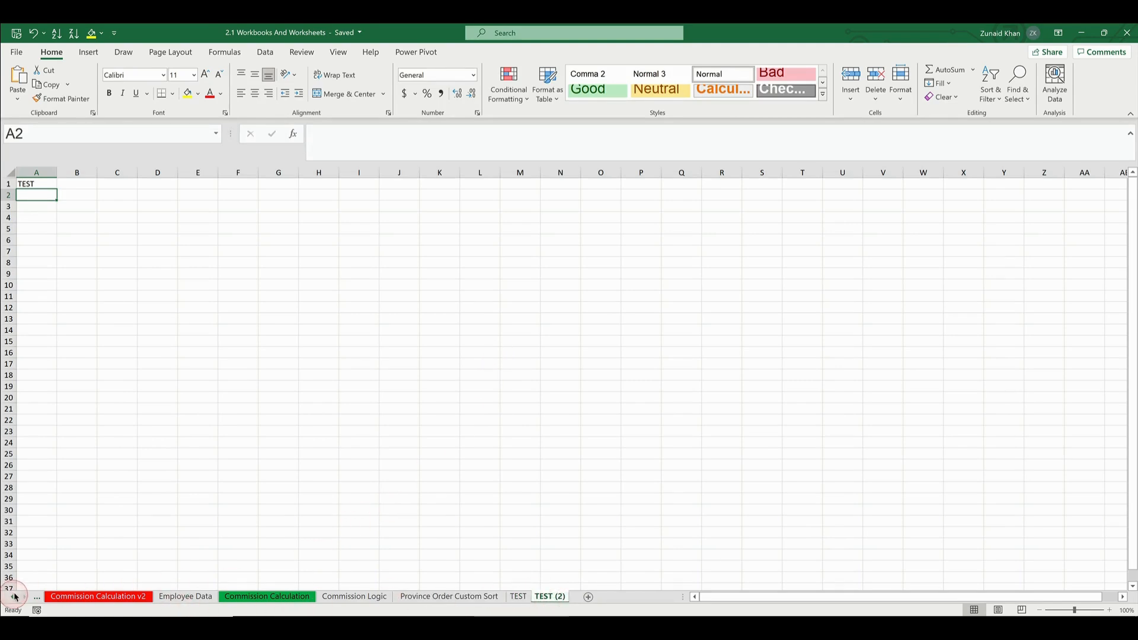
{"action": "left_click", "coordinate": [14, 597]}
{"action": "left_click", "coordinate": [63, 597]}
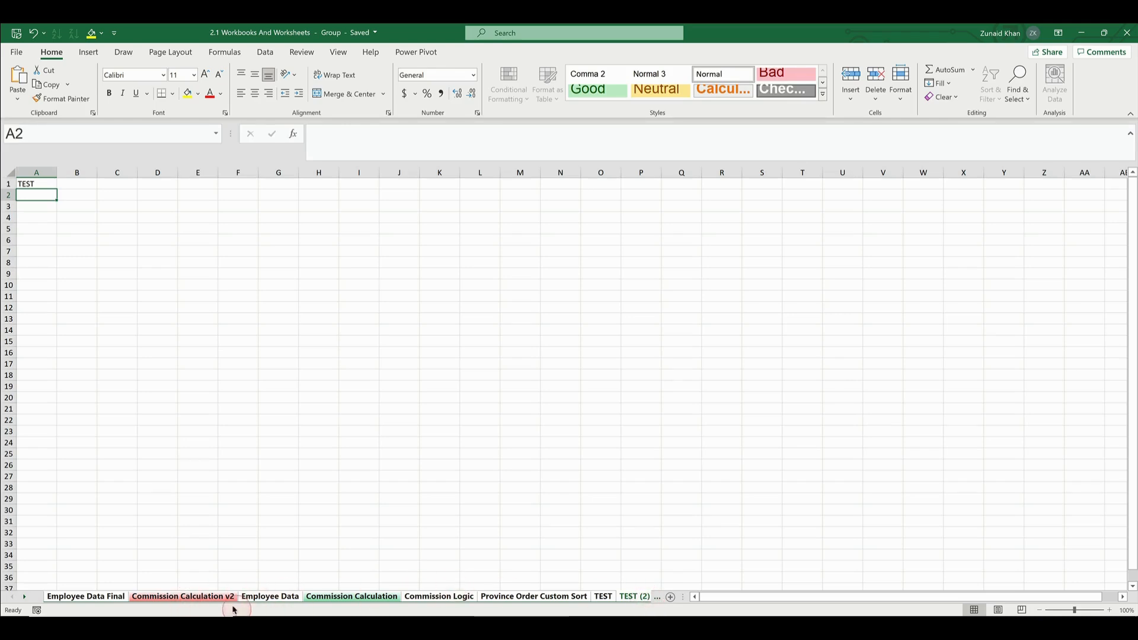
{"action": "right_click", "coordinate": [215, 599]}
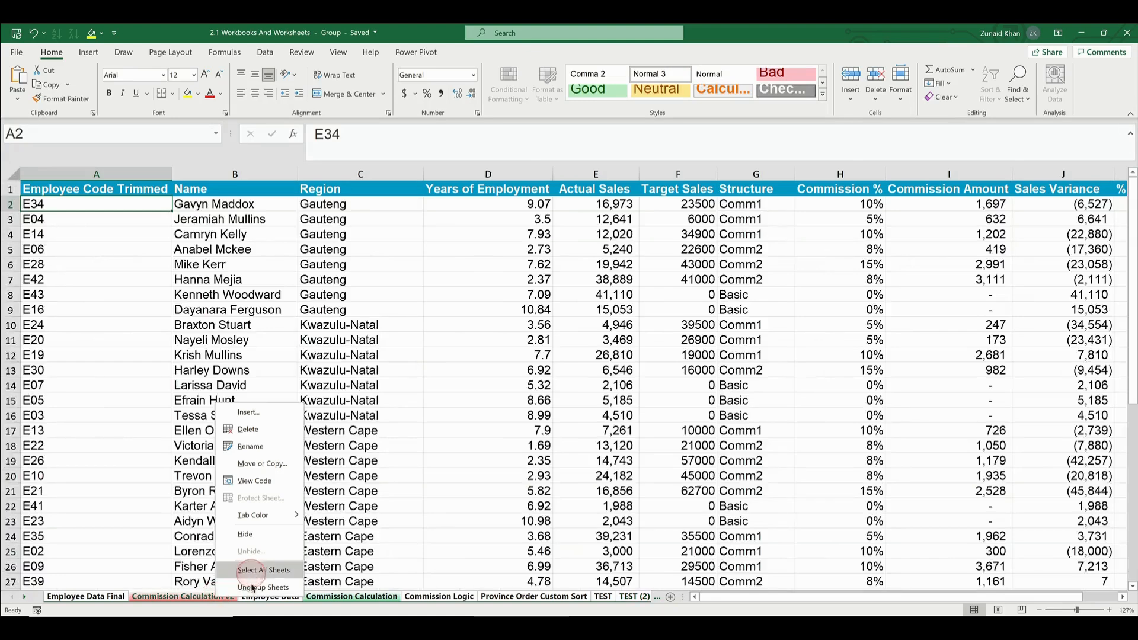
{"action": "left_click", "coordinate": [294, 576]}
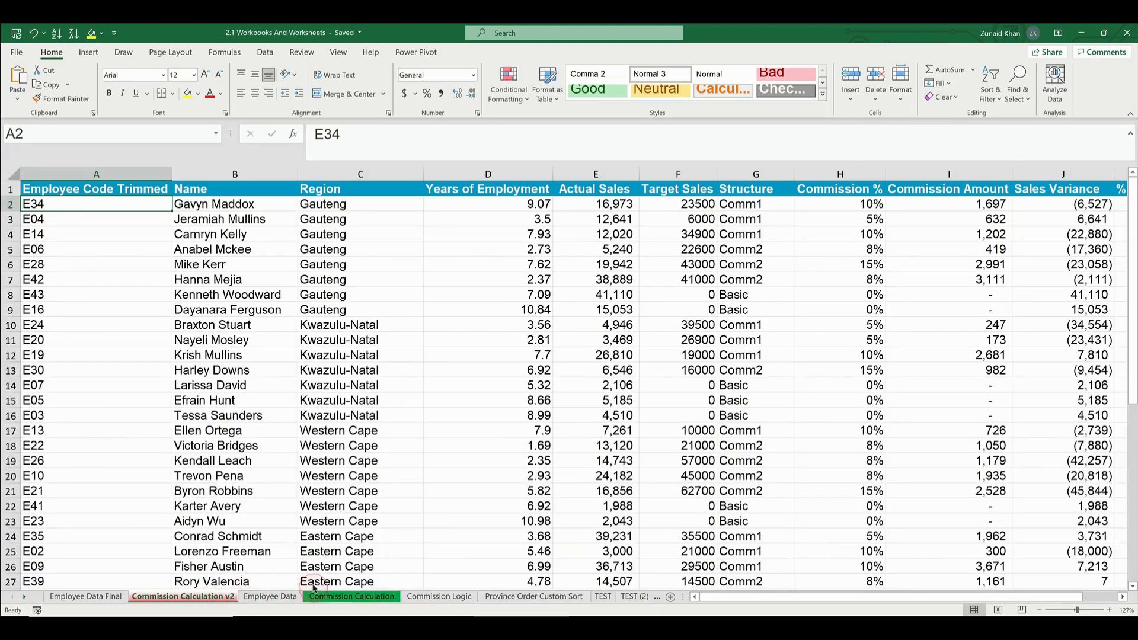
Select all sheets of the workbook at once starting from Employee Data, and ungroup them again
{"action": "left_click", "coordinate": [86, 596]}
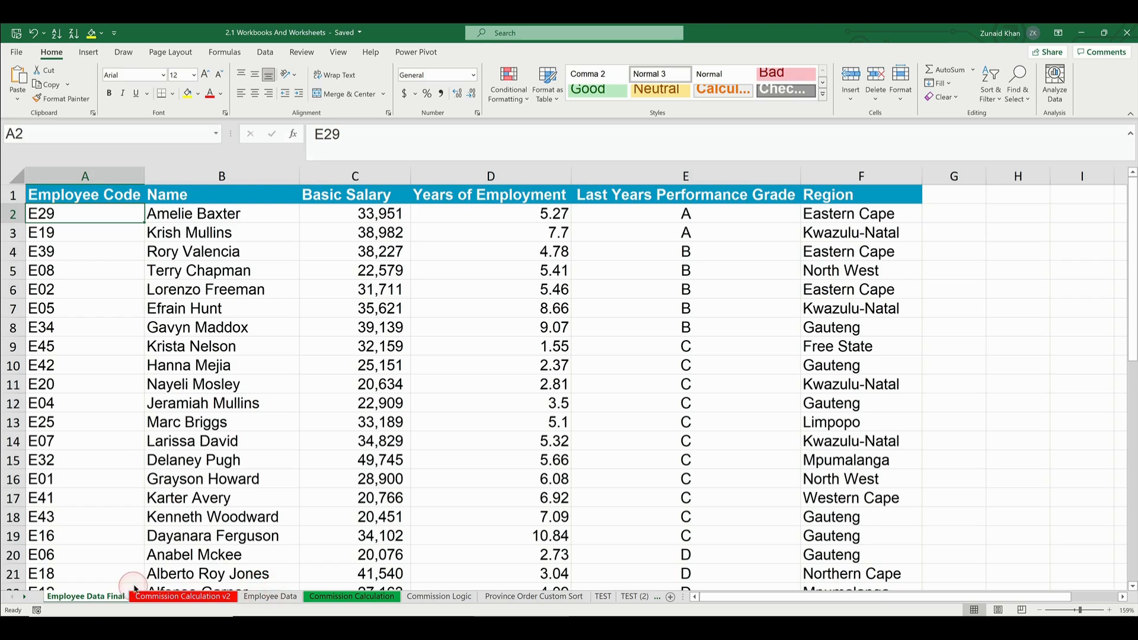
{"action": "left_click", "coordinate": [261, 597]}
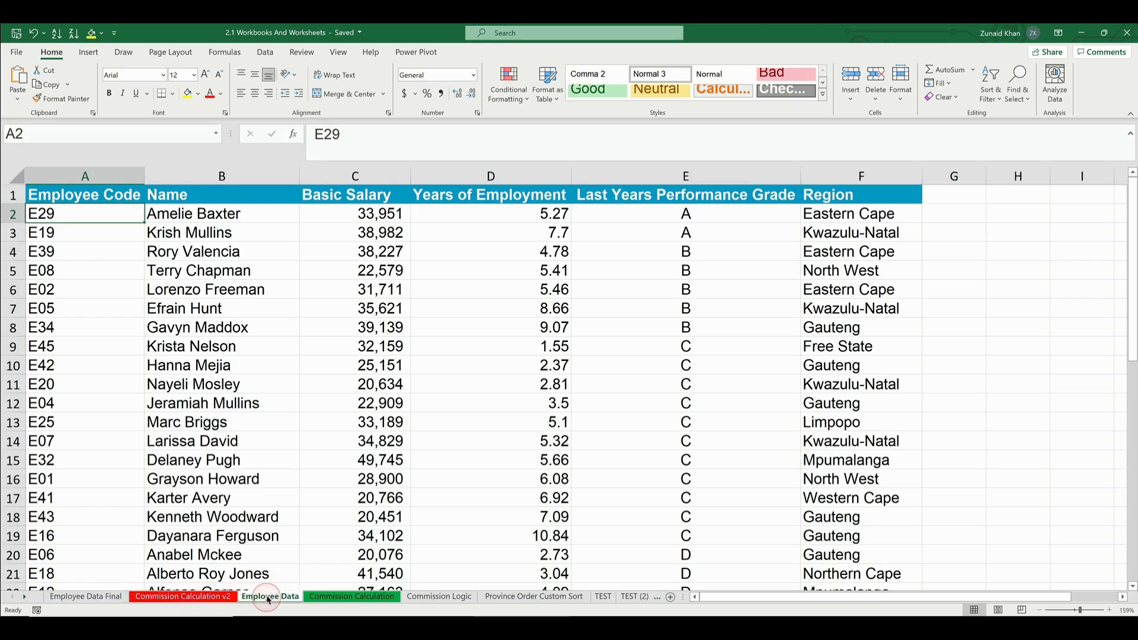
{"action": "right_click", "coordinate": [267, 596]}
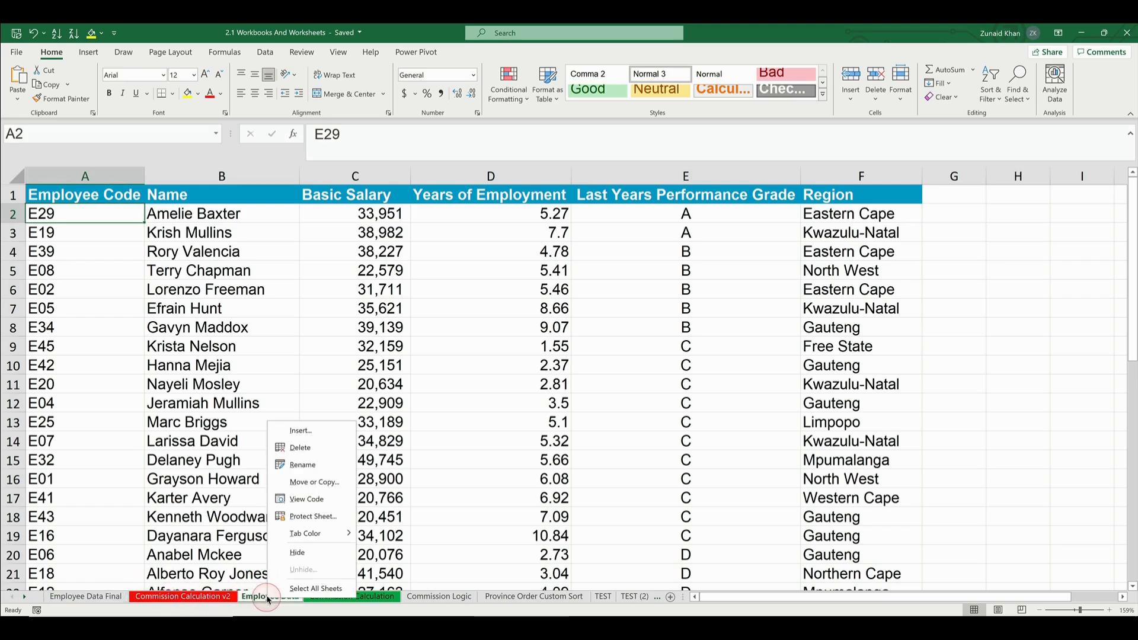
{"action": "left_click", "coordinate": [301, 588]}
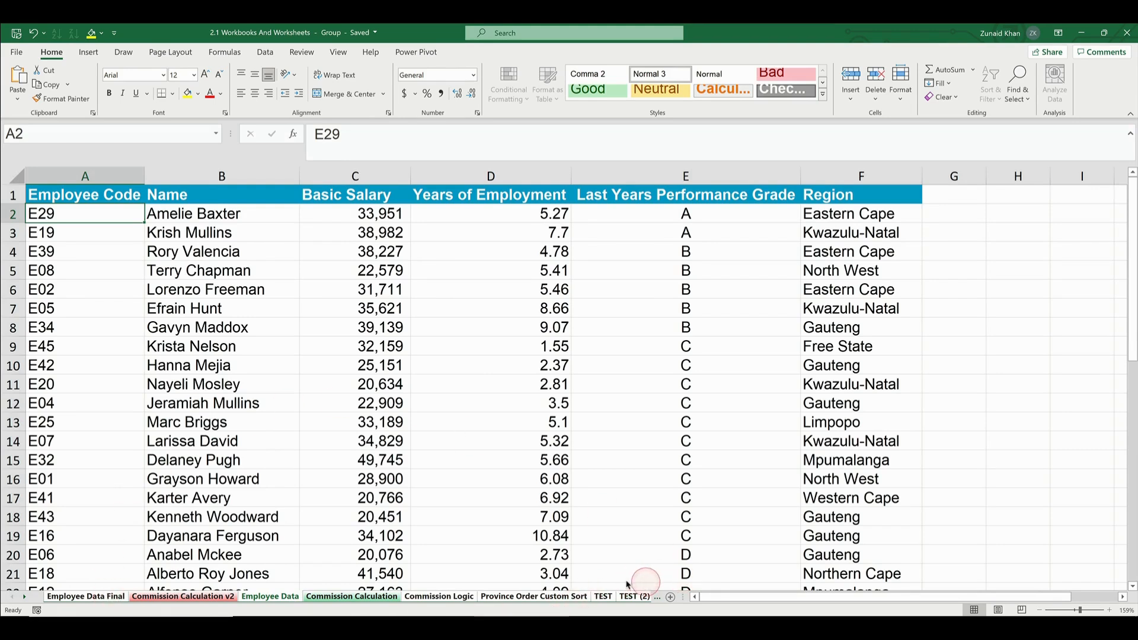
{"action": "left_click", "coordinate": [212, 596]}
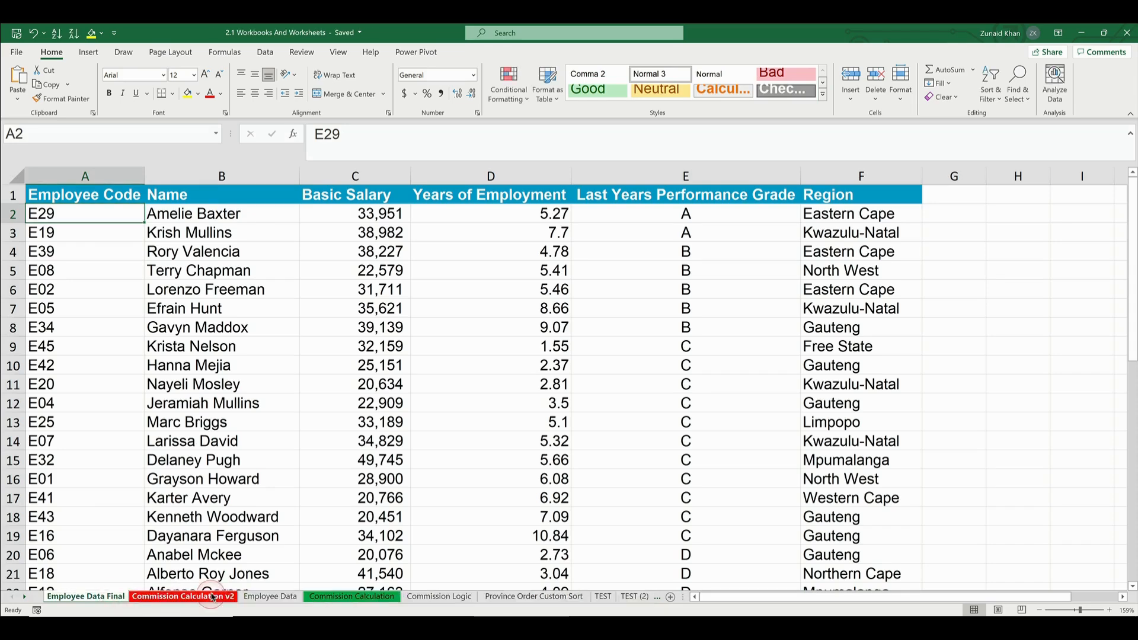
{"action": "left_click", "coordinate": [267, 596]}
{"action": "right_click", "coordinate": [269, 597]}
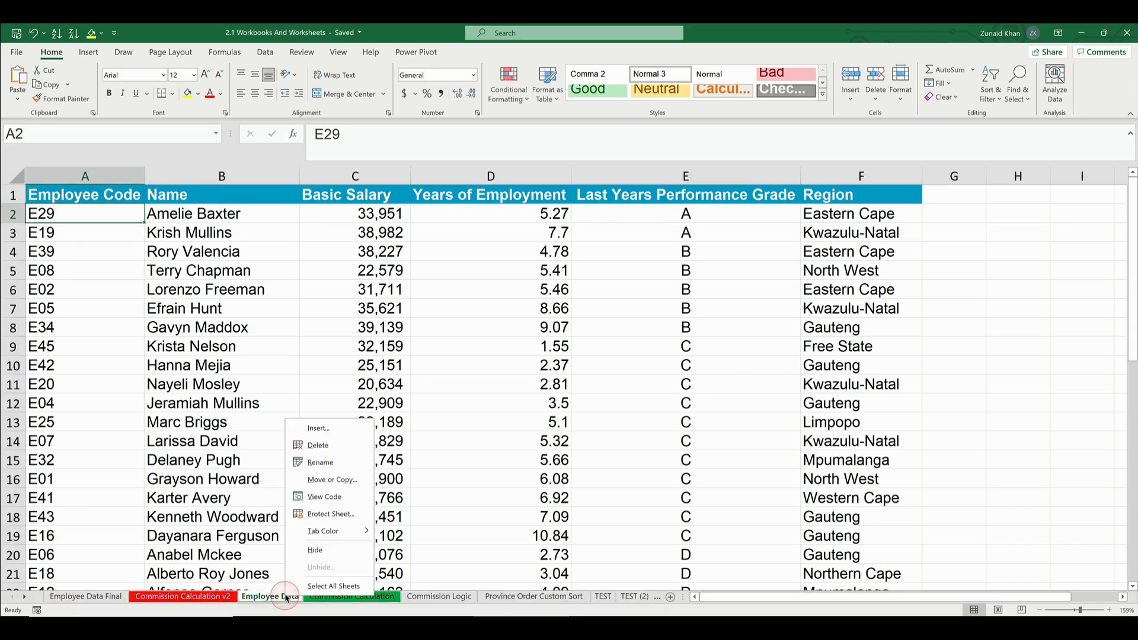
{"action": "left_click", "coordinate": [330, 480]}
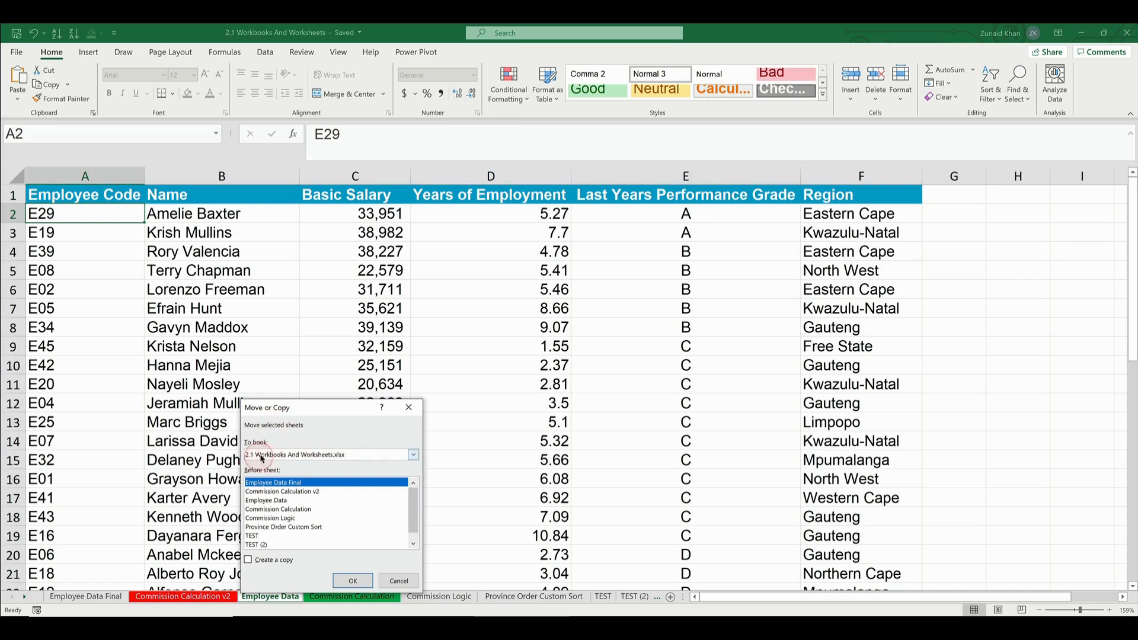
{"action": "left_click", "coordinate": [415, 457]}
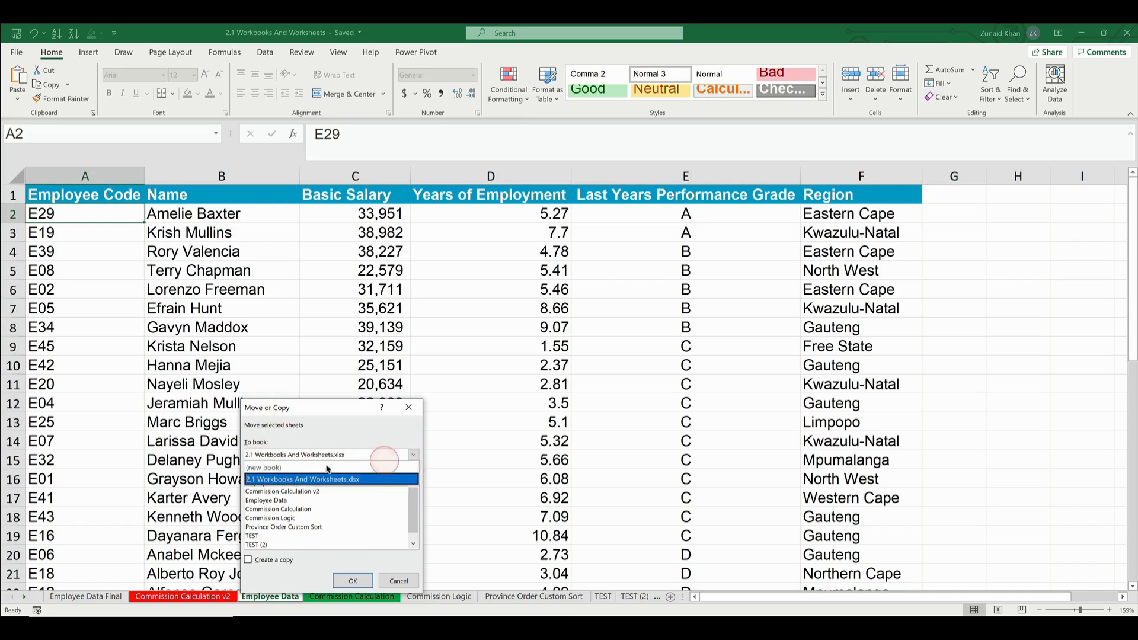
{"action": "left_click", "coordinate": [274, 470]}
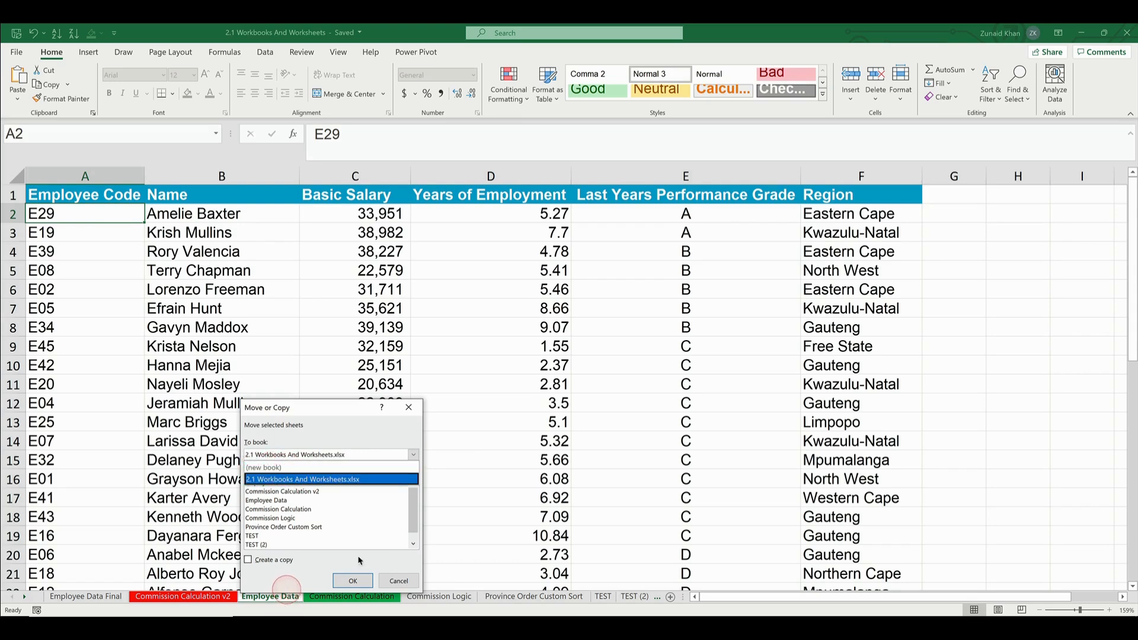
{"action": "left_click", "coordinate": [398, 580]}
Group the TEST and TEST (2) sheets and move them, without creating a copy, into a new workbook
{"action": "left_click", "coordinate": [633, 599]}
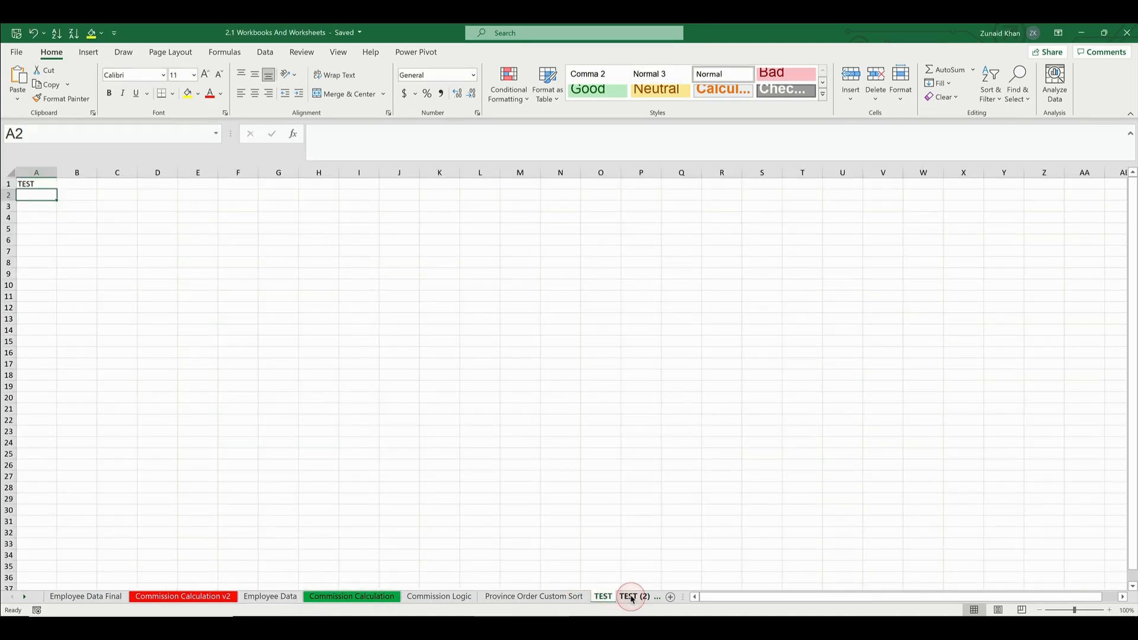
{"action": "left_click", "coordinate": [517, 596], "text": "ctrl"}
{"action": "right_click", "coordinate": [509, 597]}
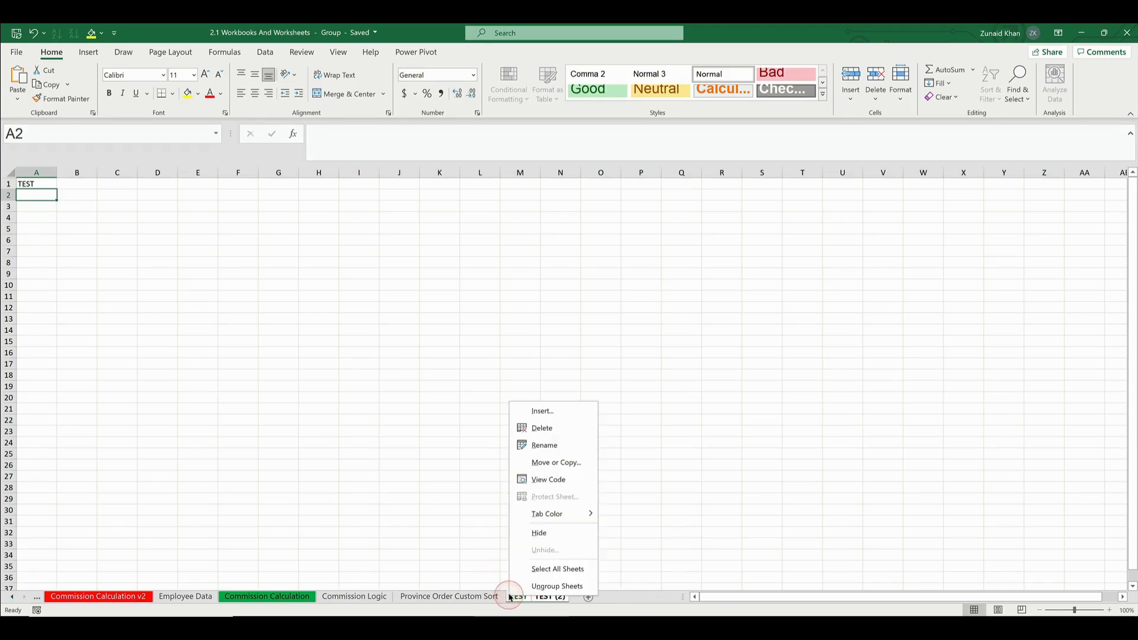
{"action": "left_click", "coordinate": [550, 463]}
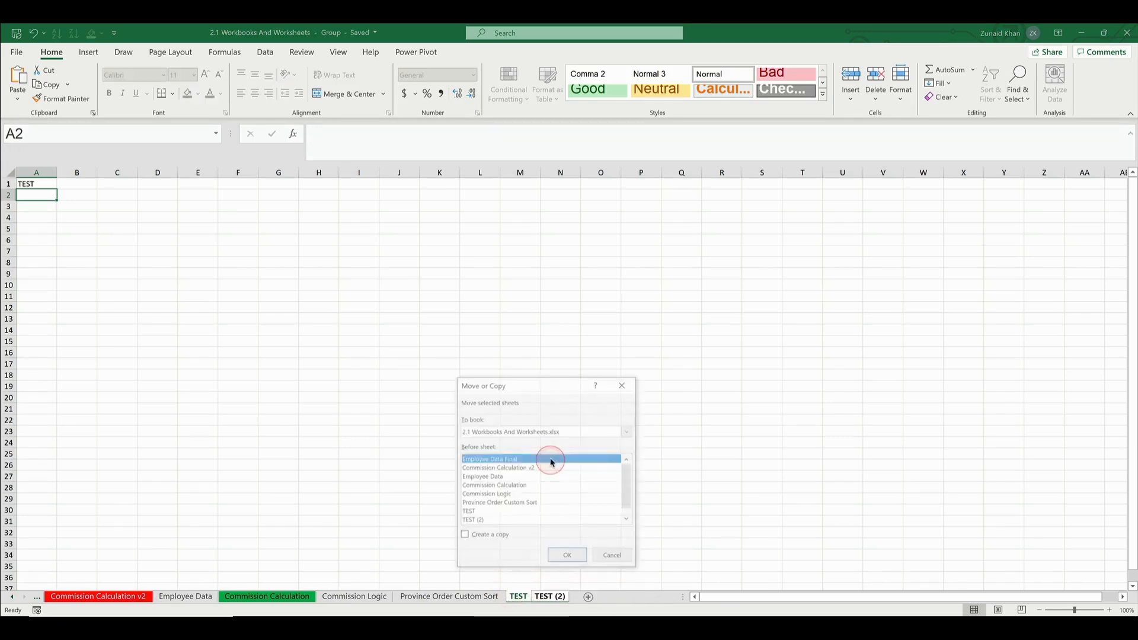
{"action": "left_click", "coordinate": [500, 431]}
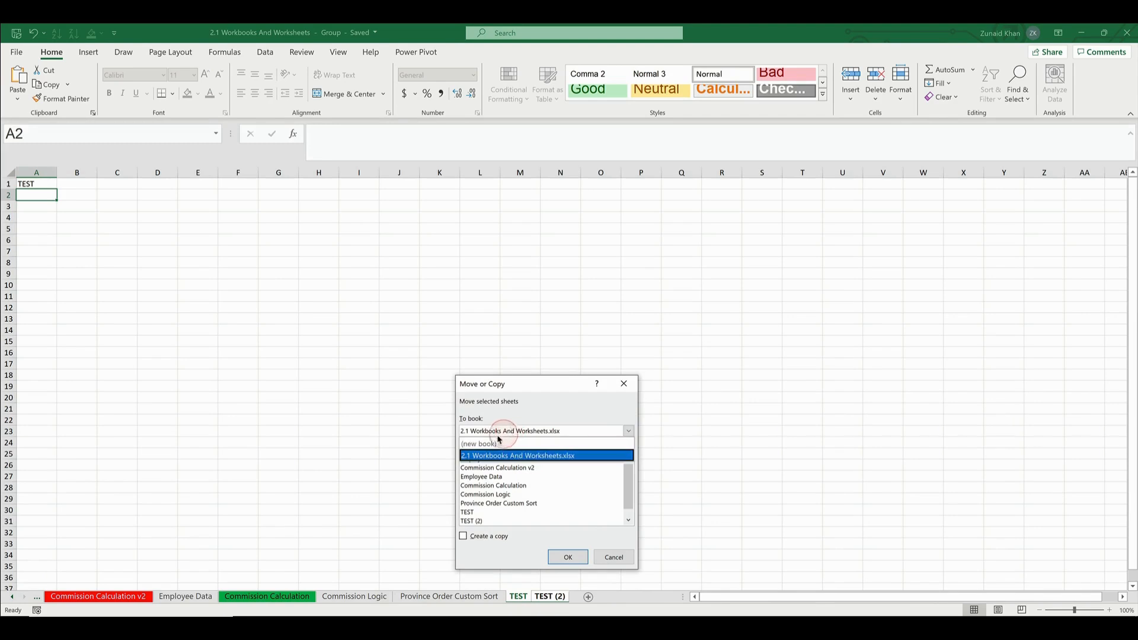
{"action": "left_click", "coordinate": [492, 444]}
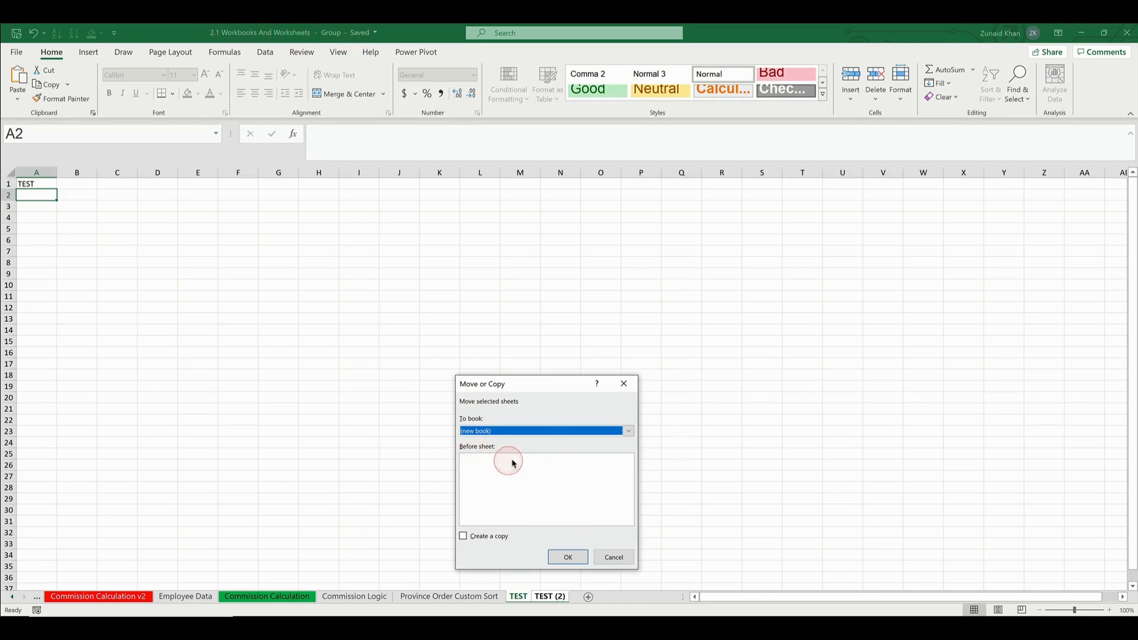
{"action": "left_click", "coordinate": [567, 556]}
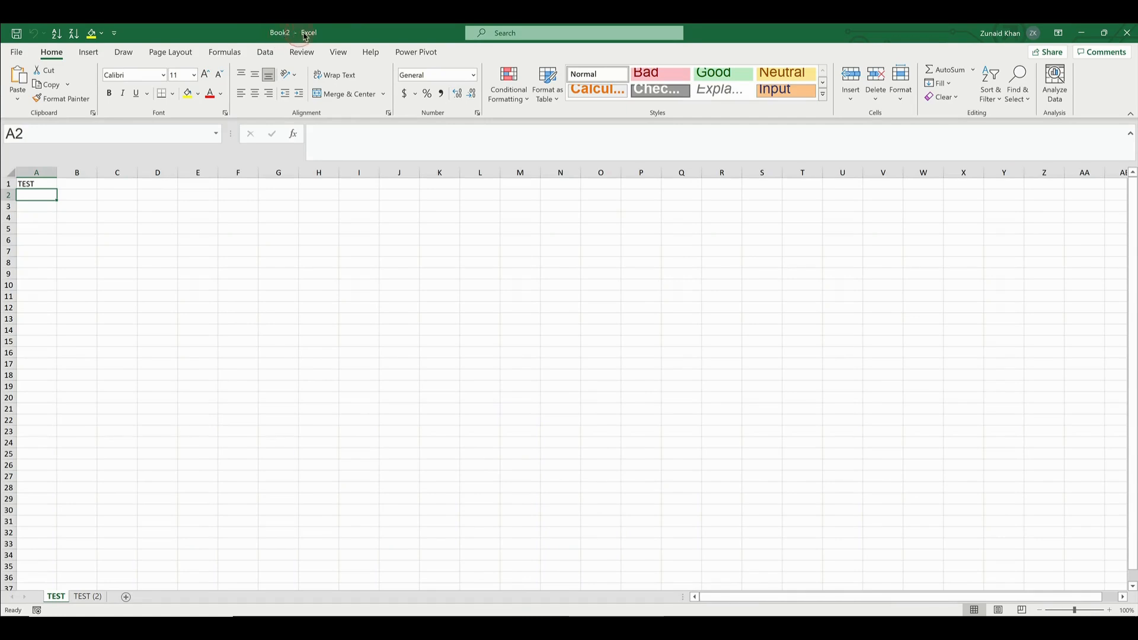
Select cell C4 on the TEST sheet of the new workbook and switch back to the 2.1 Workbooks And Worksheets workbook
{"action": "left_click", "coordinate": [125, 220]}
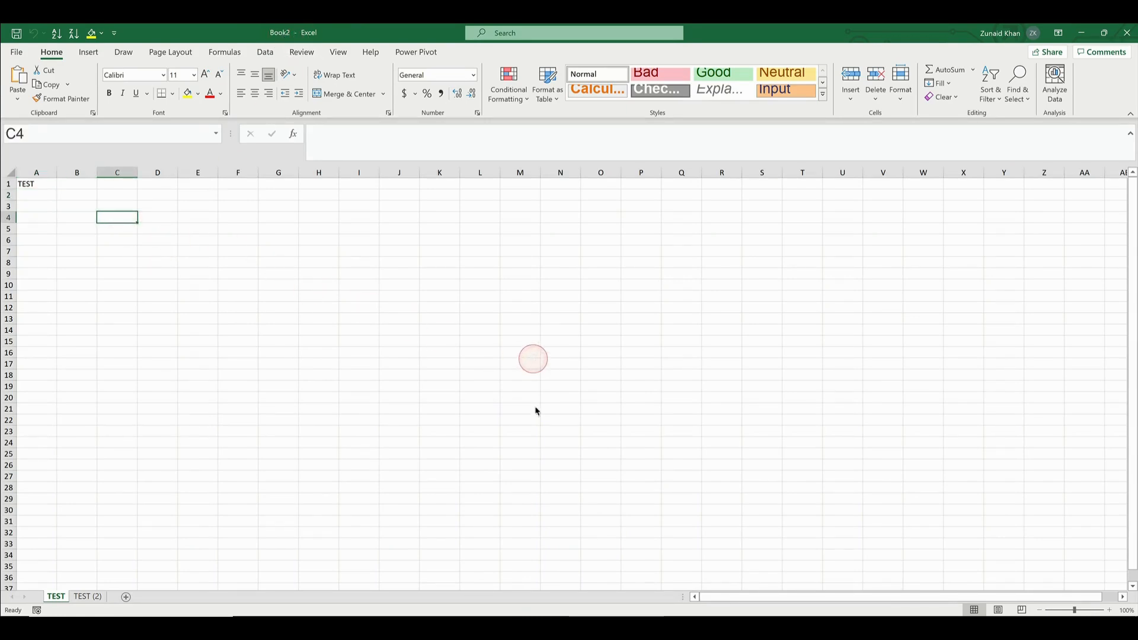
{"action": "left_click", "coordinate": [339, 53]}
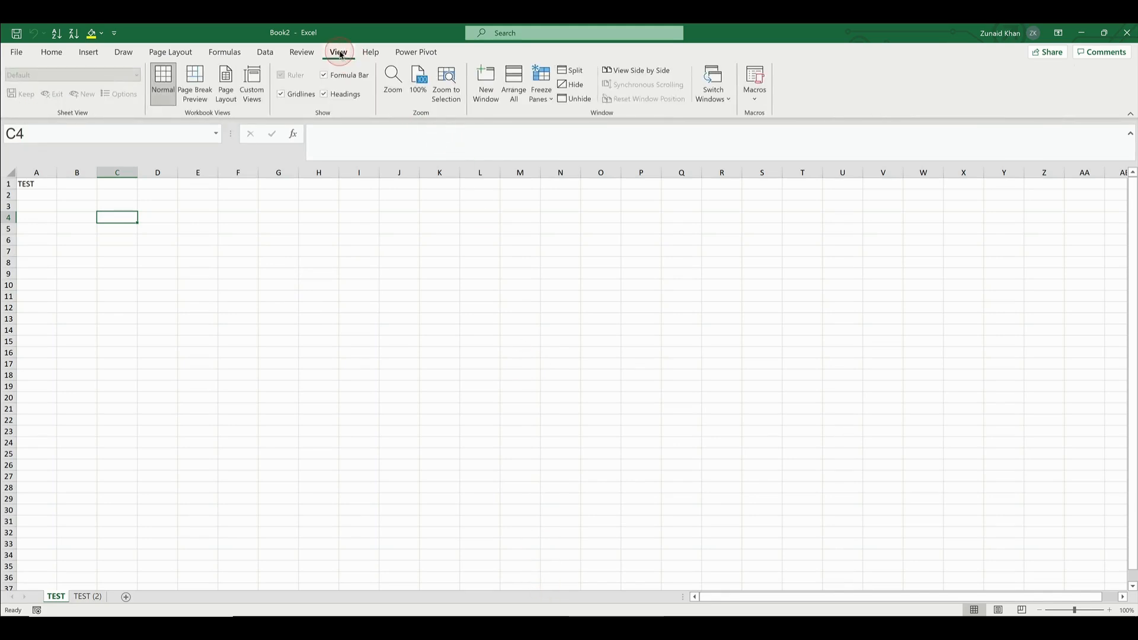
{"action": "left_click", "coordinate": [718, 99]}
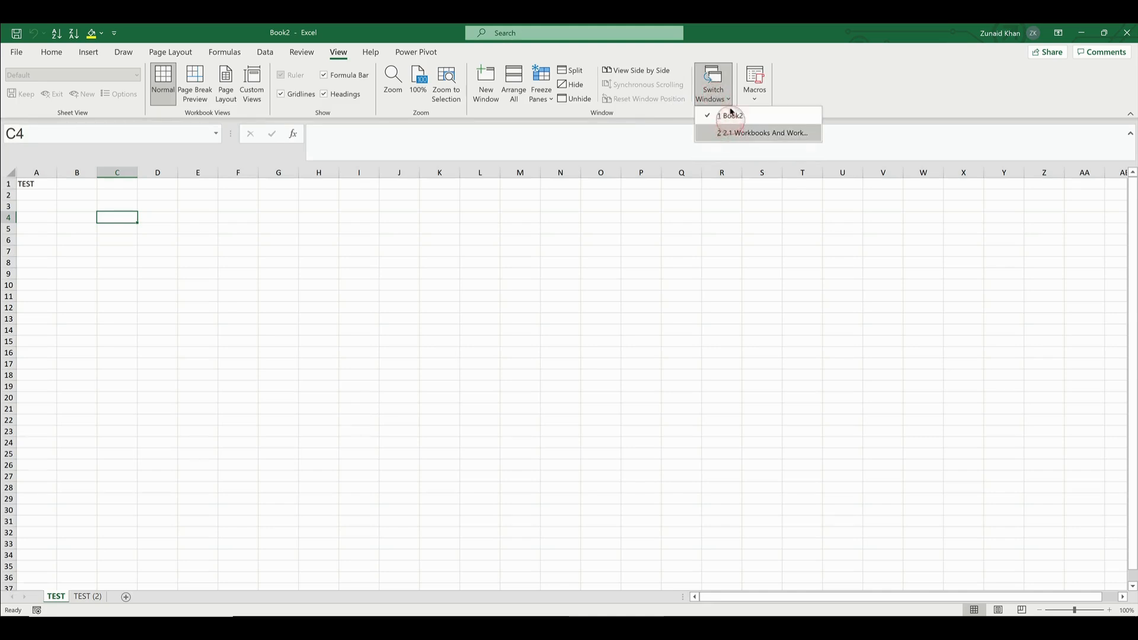
{"action": "left_click", "coordinate": [734, 138]}
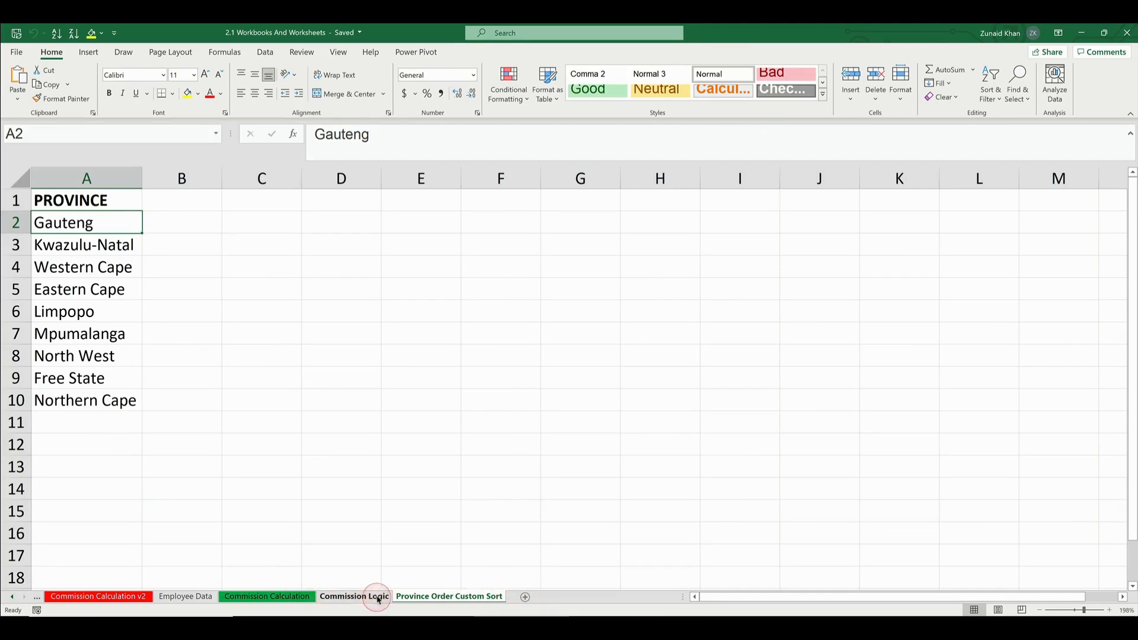
Look through the Commission Logic, Commission Calculation, Employee Data and Commission Calculation v2 sheets, ending with cell D13 selected on the last one
{"action": "left_click", "coordinate": [353, 596]}
{"action": "left_click", "coordinate": [267, 596]}
{"action": "left_click", "coordinate": [185, 596]}
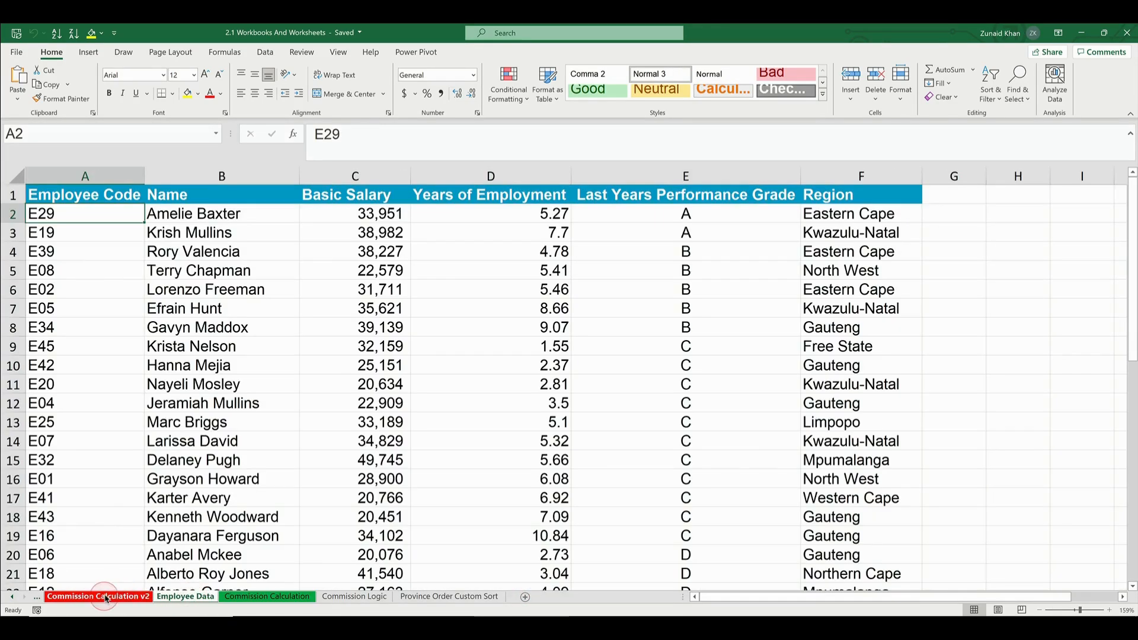
{"action": "left_click", "coordinate": [106, 598]}
{"action": "left_click", "coordinate": [12, 597]}
{"action": "left_click", "coordinate": [12, 597]}
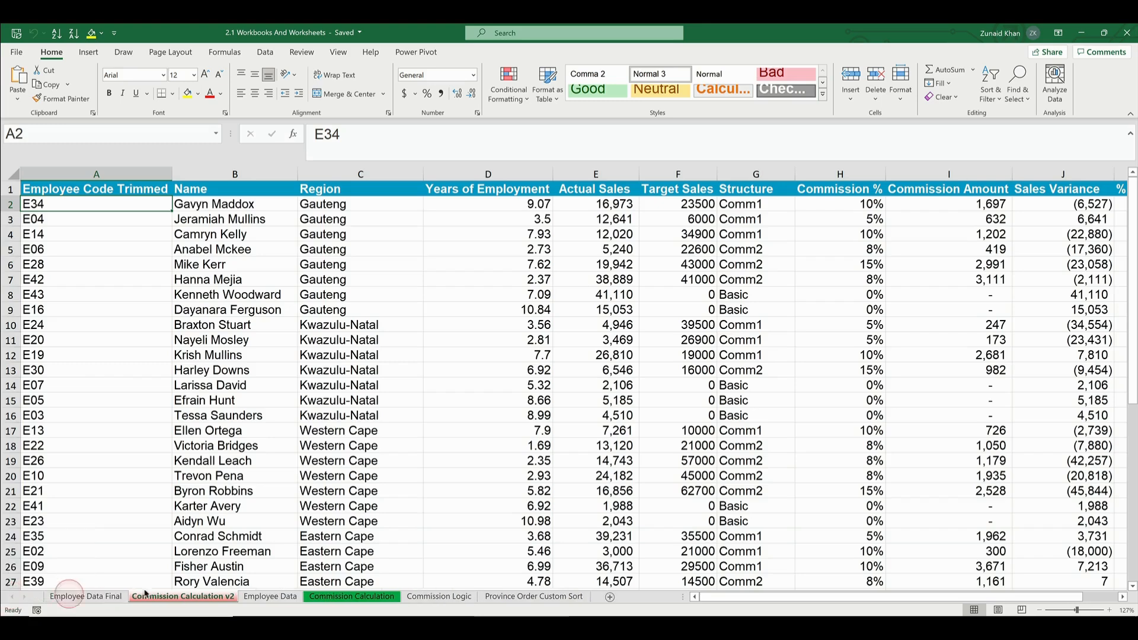
{"action": "left_click", "coordinate": [467, 368]}
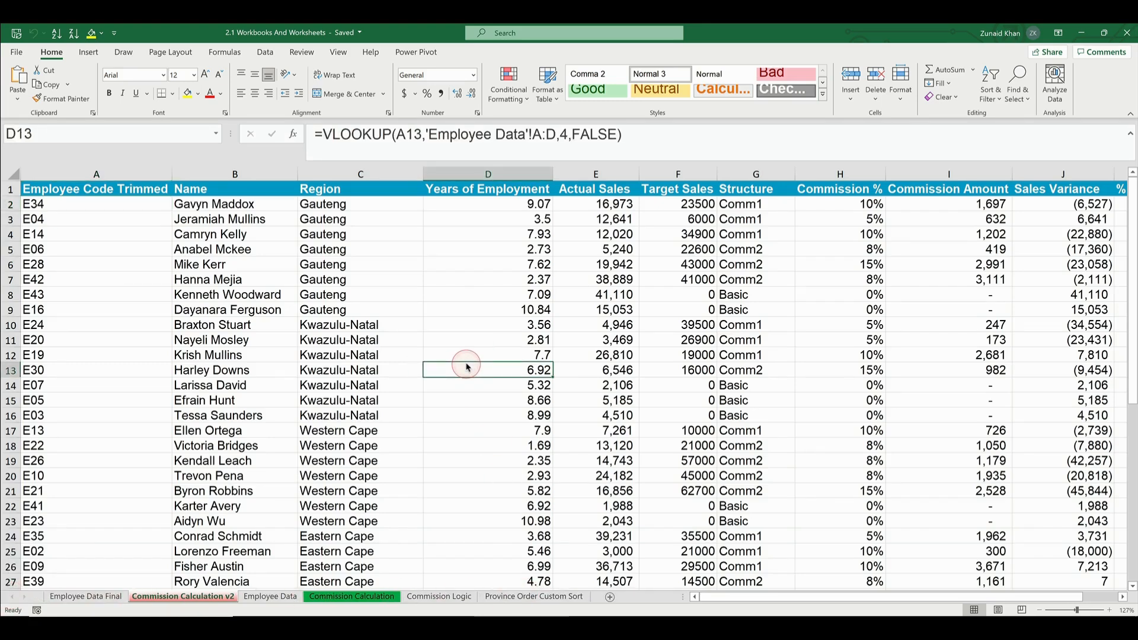